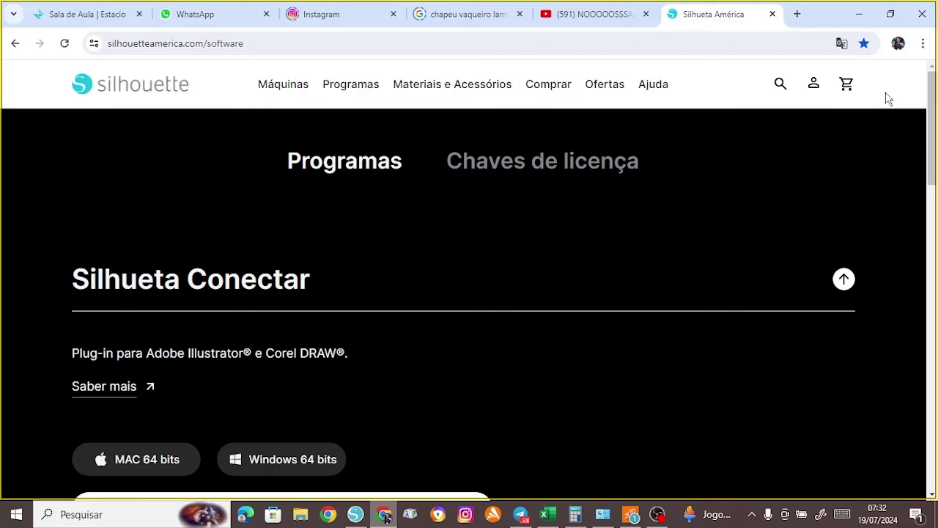
- Look at the Silhouette Connect download options on the software page and switch to Silhouette Studio
{"action": "scroll", "coordinate": [570, 293], "scroll_direction": "down", "scroll_amount": 2}
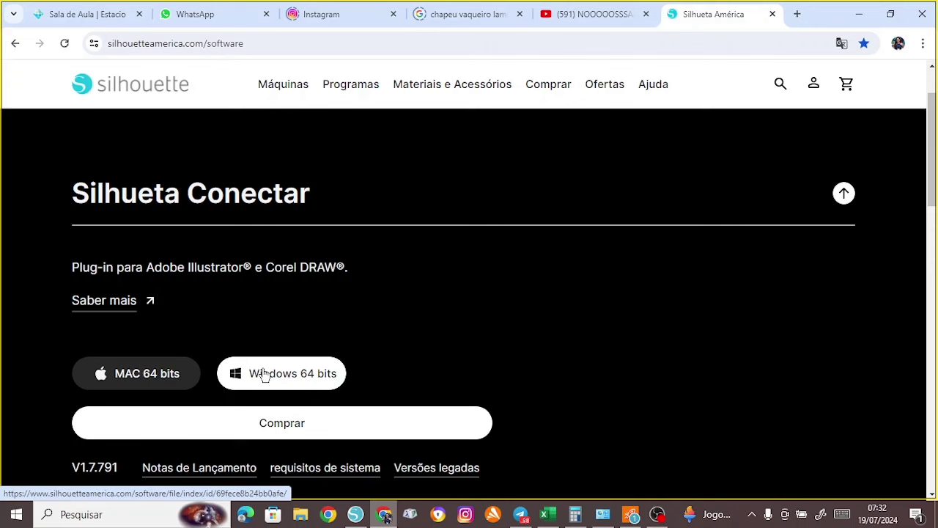
{"action": "key", "text": "alt+Tab"}
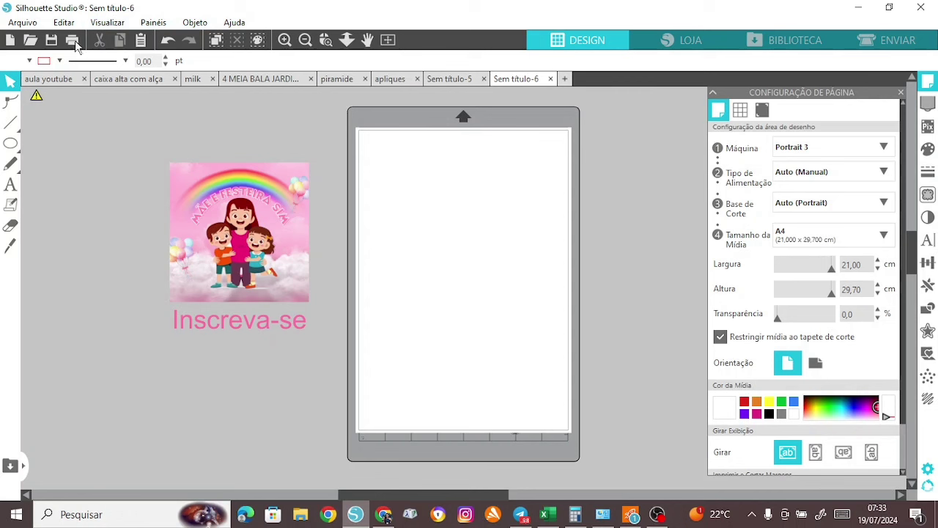
- View the list of recently opened files and bring up the automatically recovered documents
{"action": "left_click", "coordinate": [18, 23]}
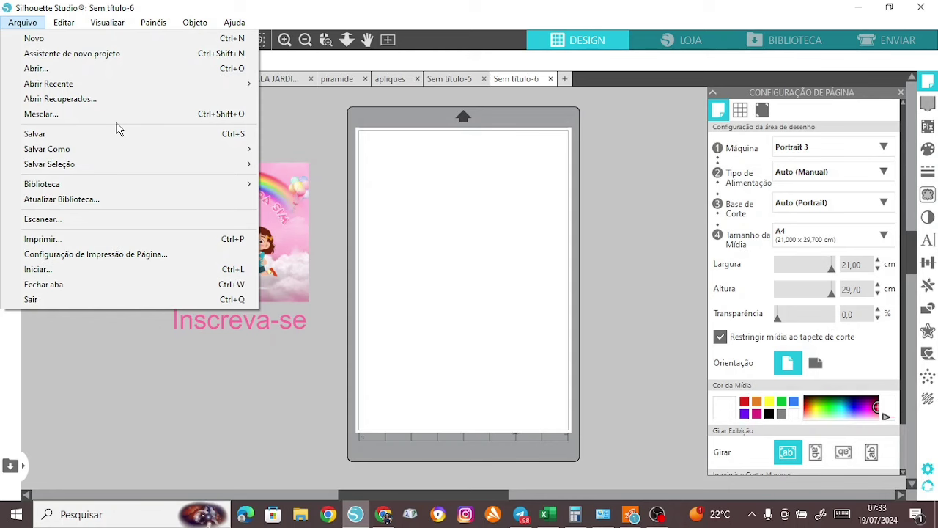
{"action": "mouse_move", "coordinate": [69, 87]}
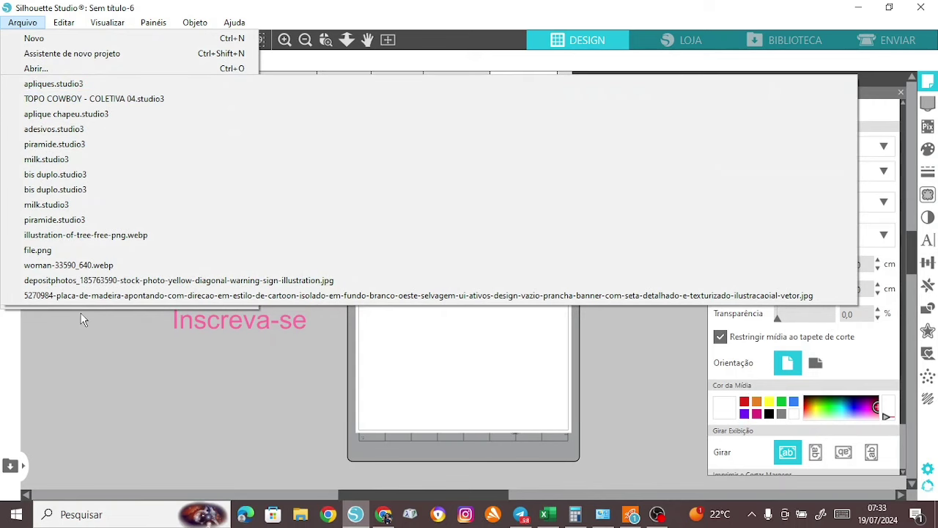
{"action": "left_click", "coordinate": [195, 21]}
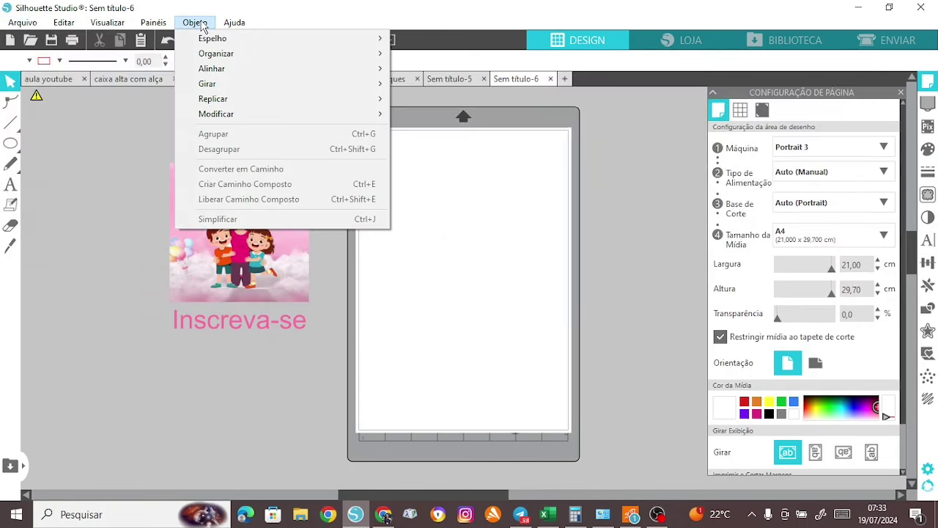
{"action": "mouse_move", "coordinate": [27, 22]}
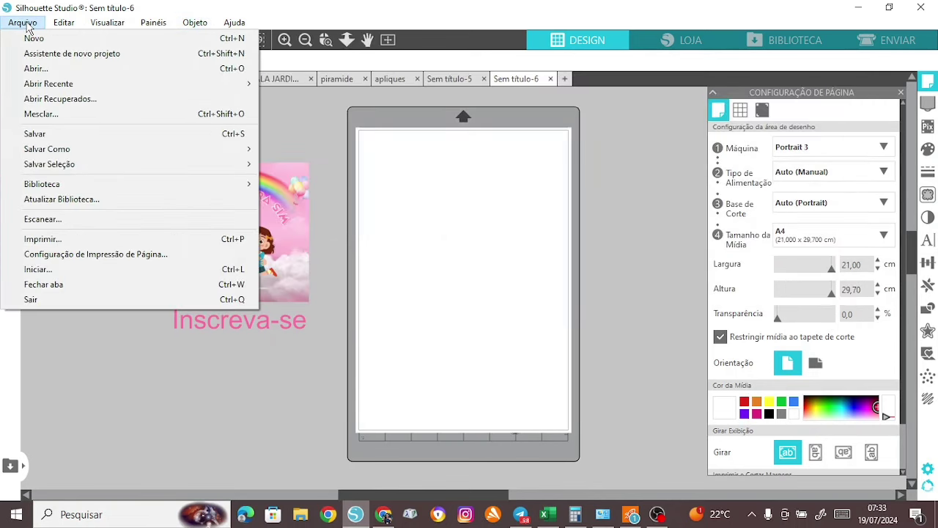
{"action": "left_click", "coordinate": [40, 102]}
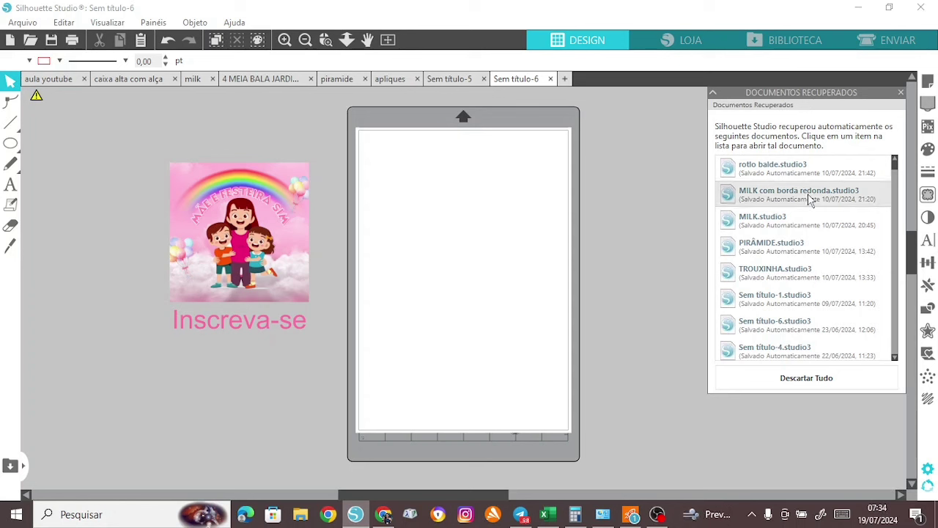
{"action": "mouse_move", "coordinate": [810, 200]}
- View the files available for merging into the document, and dismiss the dialog without merging one
{"action": "left_click", "coordinate": [24, 23]}
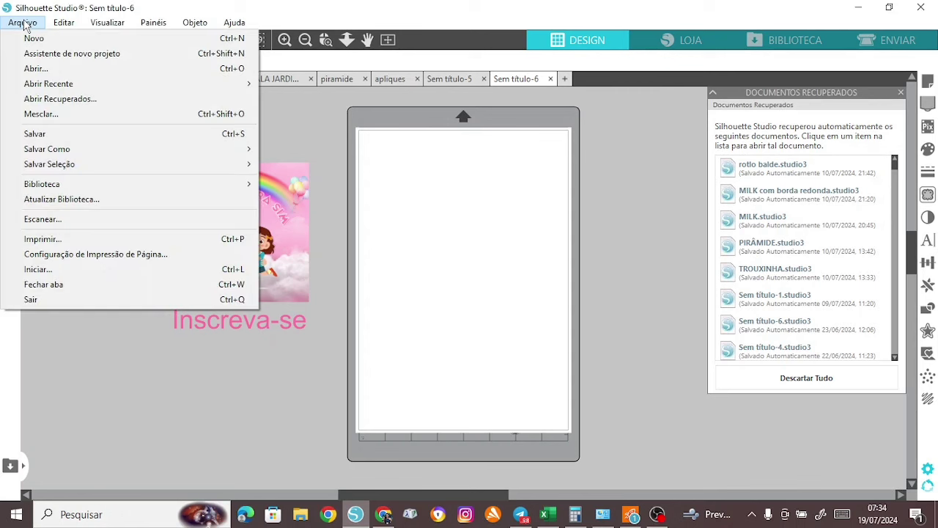
{"action": "left_click", "coordinate": [62, 119]}
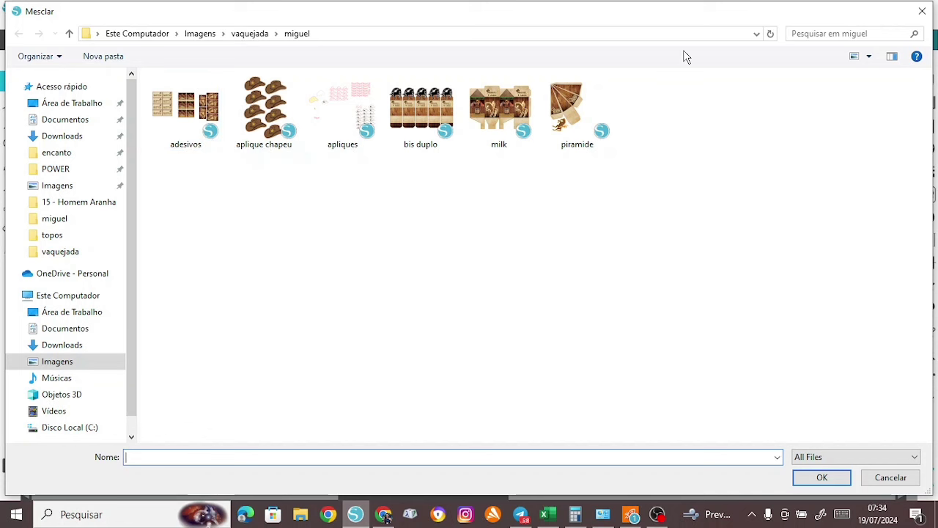
{"action": "left_click", "coordinate": [922, 11]}
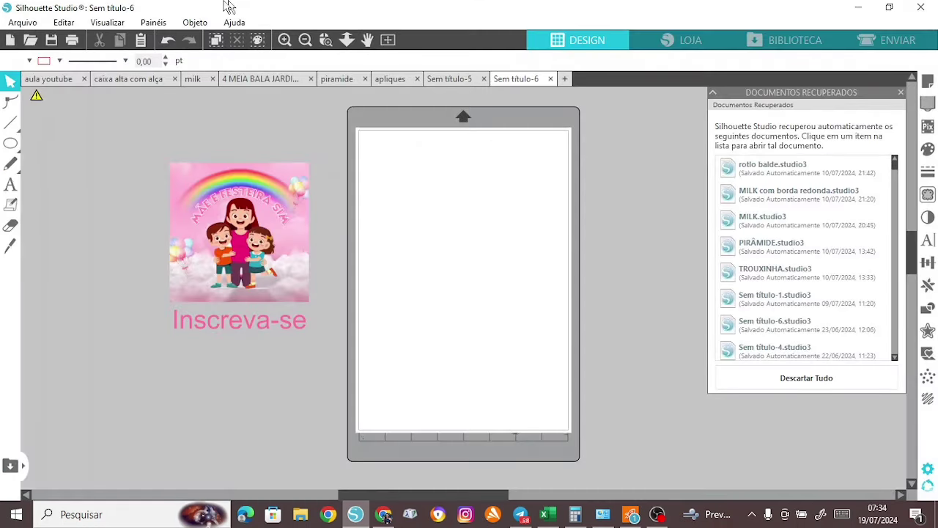
- View the options for saving the document to the hard drive, and cancel without saving
{"action": "left_click", "coordinate": [11, 25]}
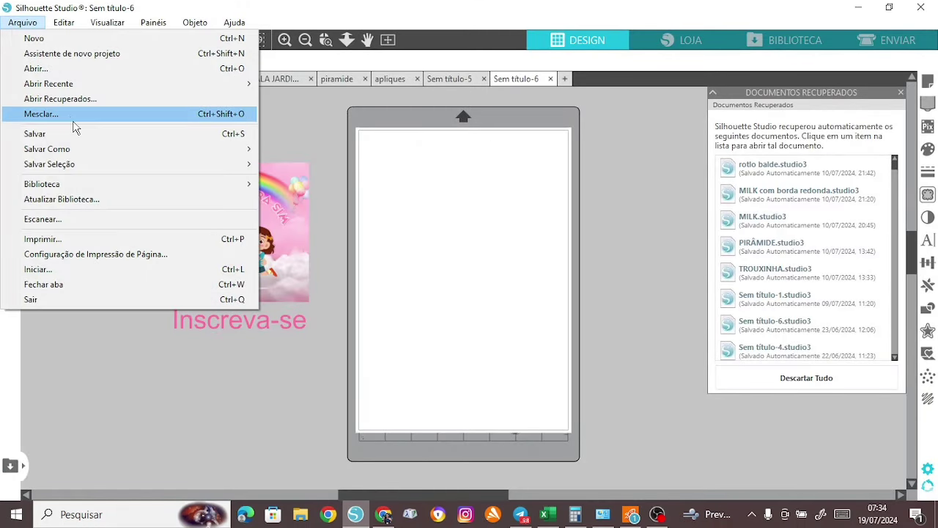
{"action": "mouse_move", "coordinate": [81, 151]}
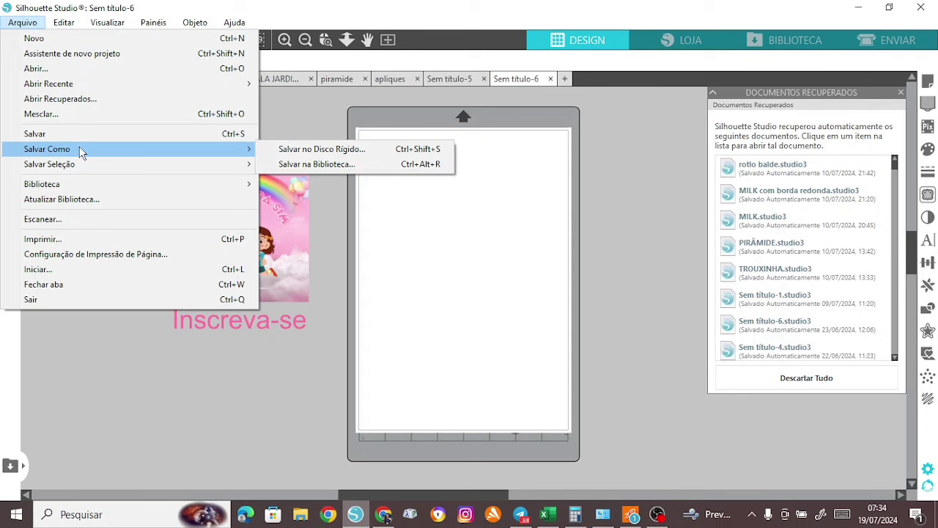
{"action": "left_click", "coordinate": [306, 151]}
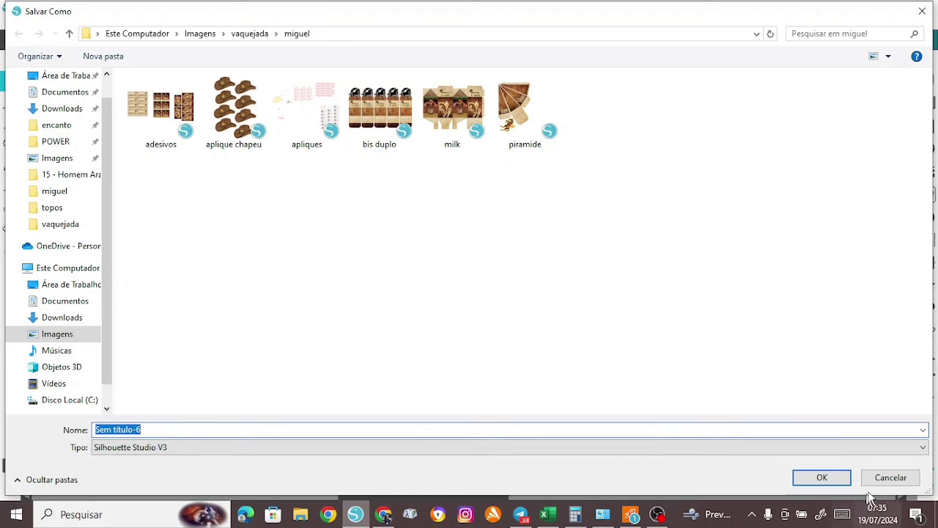
{"action": "left_click", "coordinate": [888, 477]}
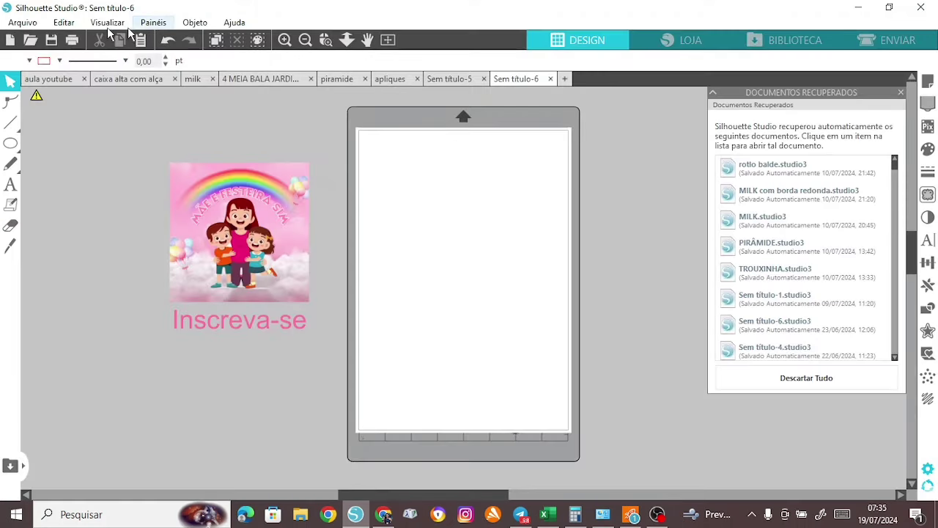
- Create two new blank documents and close both of them
{"action": "left_click", "coordinate": [17, 24]}
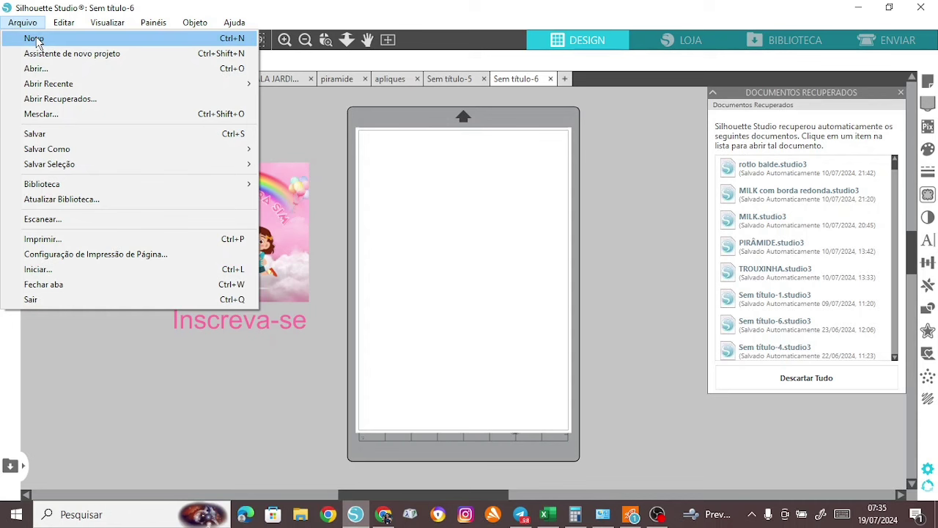
{"action": "left_click", "coordinate": [34, 39]}
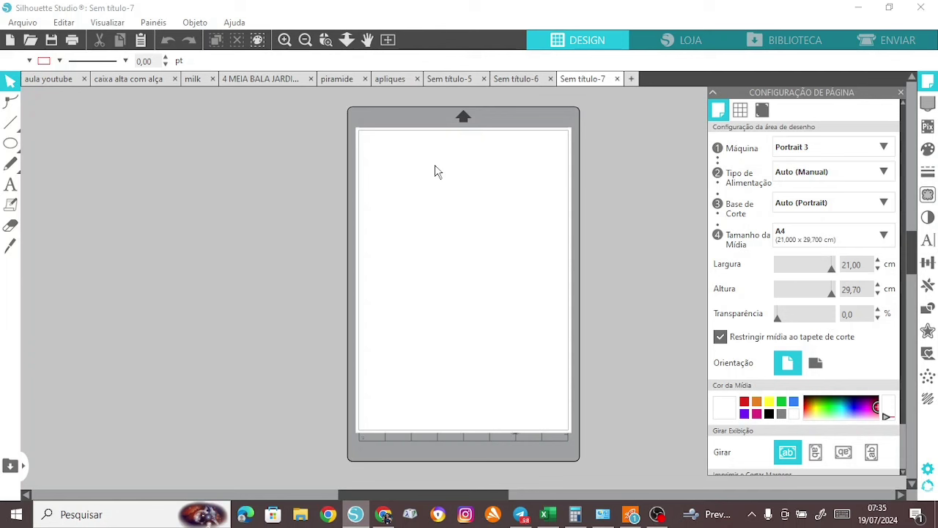
{"action": "left_click", "coordinate": [632, 79]}
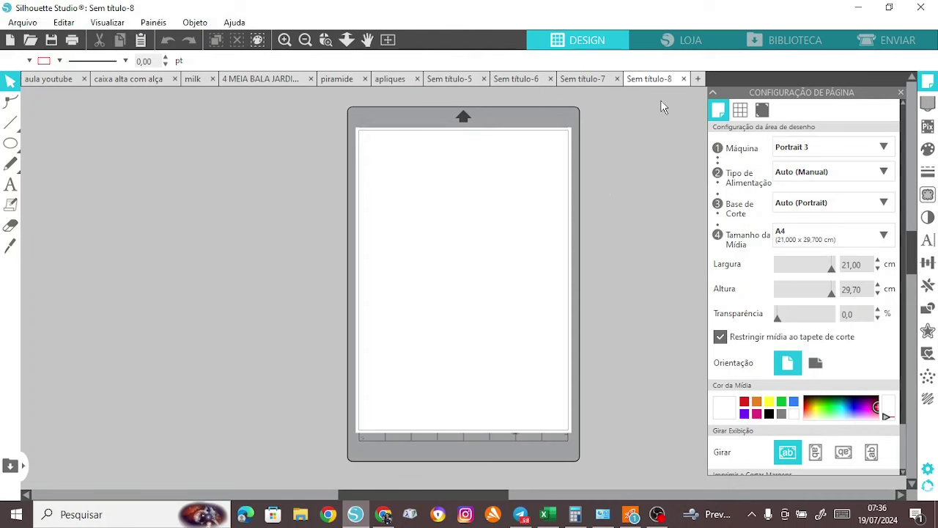
{"action": "left_click", "coordinate": [617, 82]}
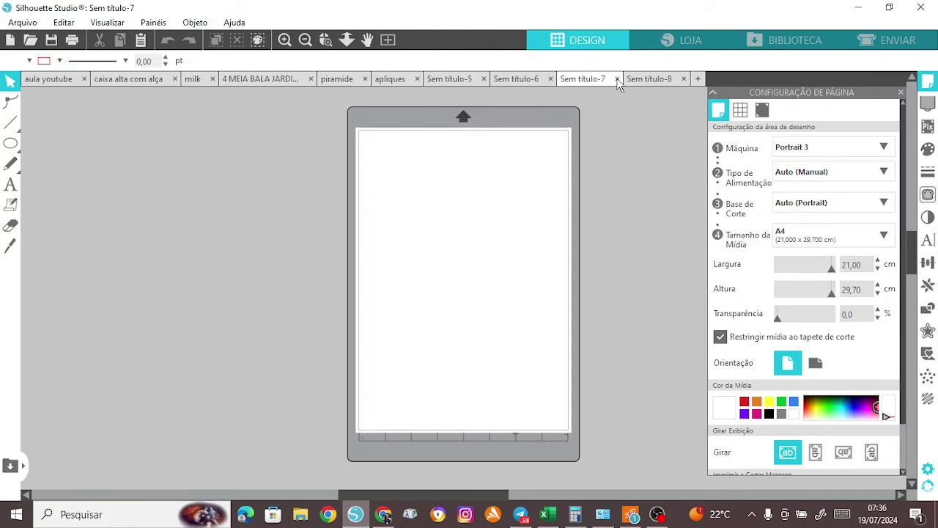
{"action": "left_click", "coordinate": [617, 78]}
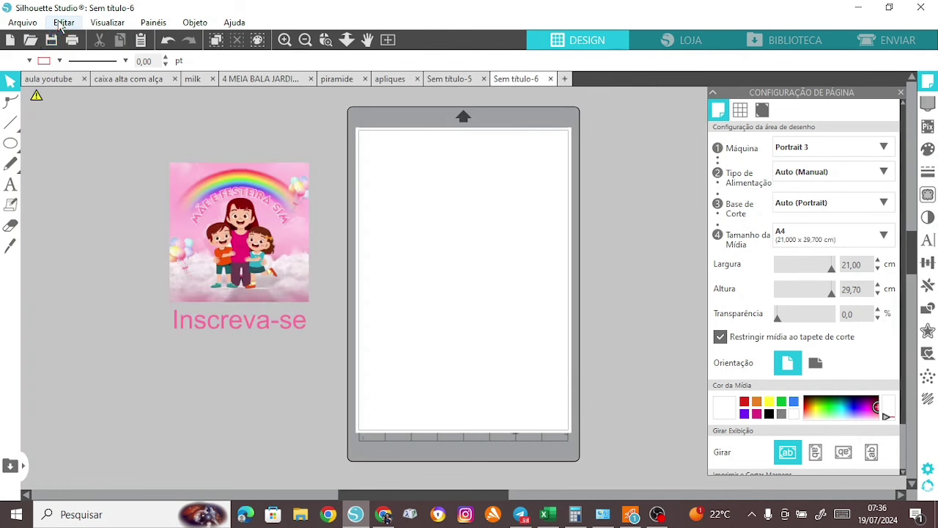
- Set the unit of measurement to centimetres in the general preferences and confirm the settings
{"action": "left_click", "coordinate": [63, 22]}
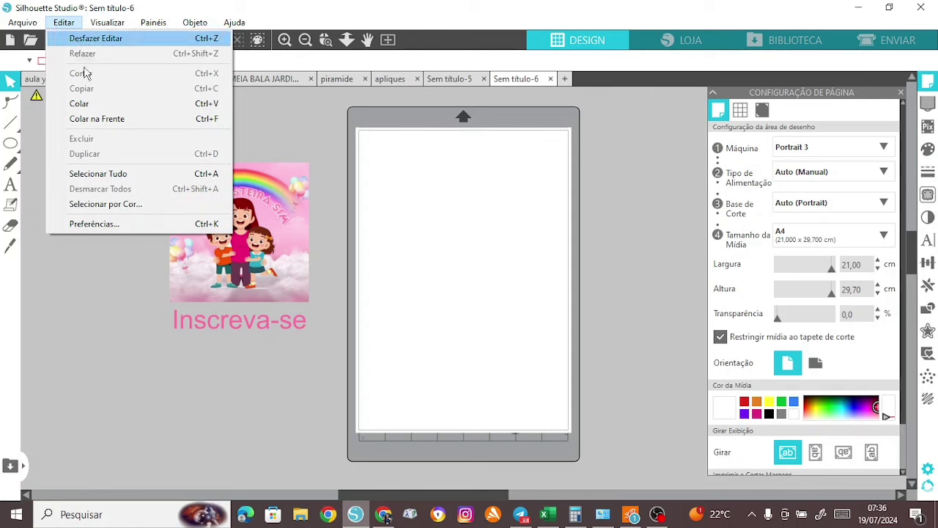
{"action": "left_click", "coordinate": [114, 223]}
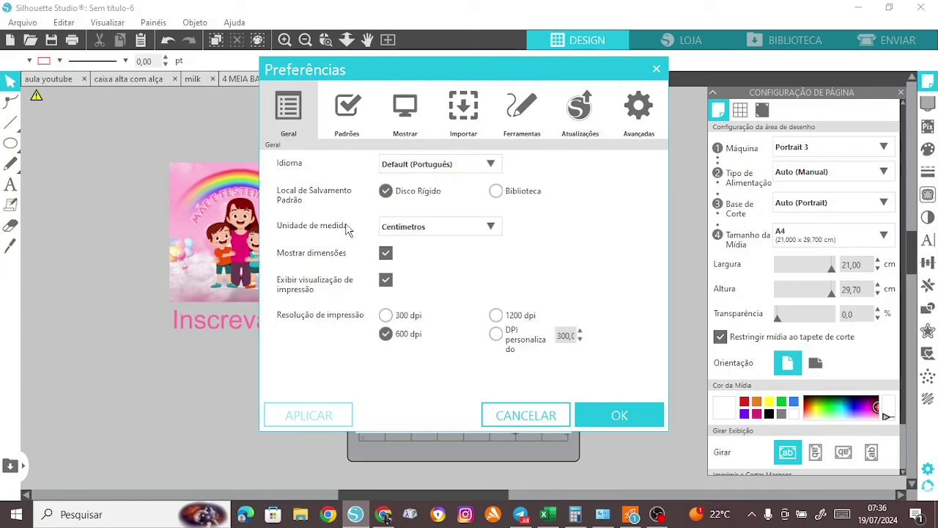
{"action": "left_click", "coordinate": [405, 228]}
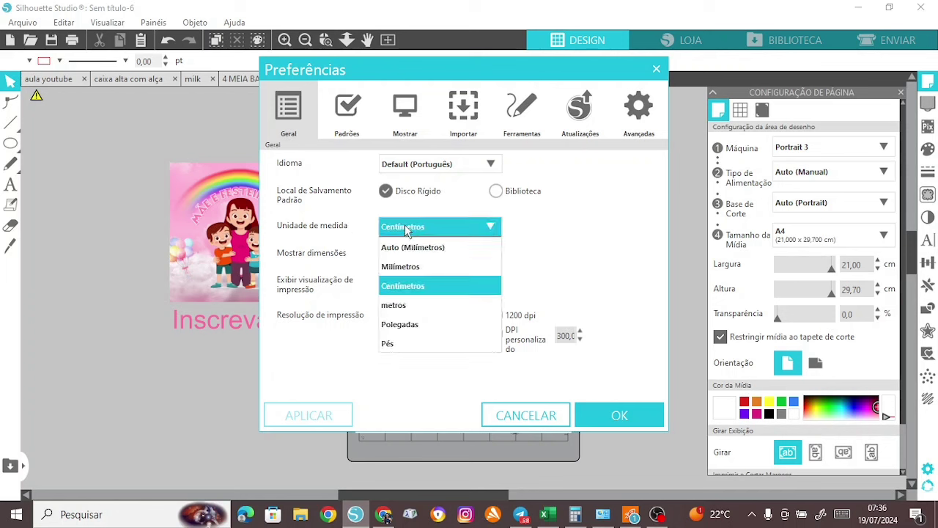
{"action": "left_click", "coordinate": [409, 288]}
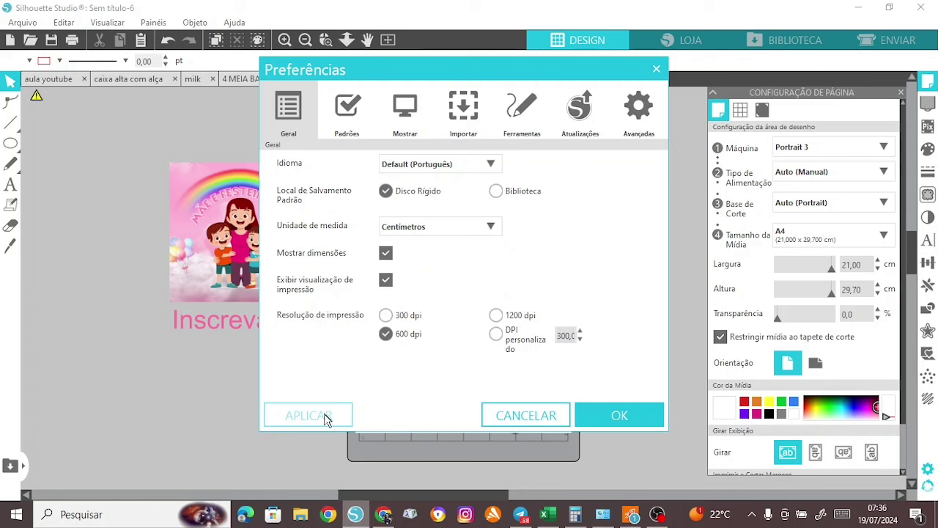
{"action": "left_click", "coordinate": [613, 415]}
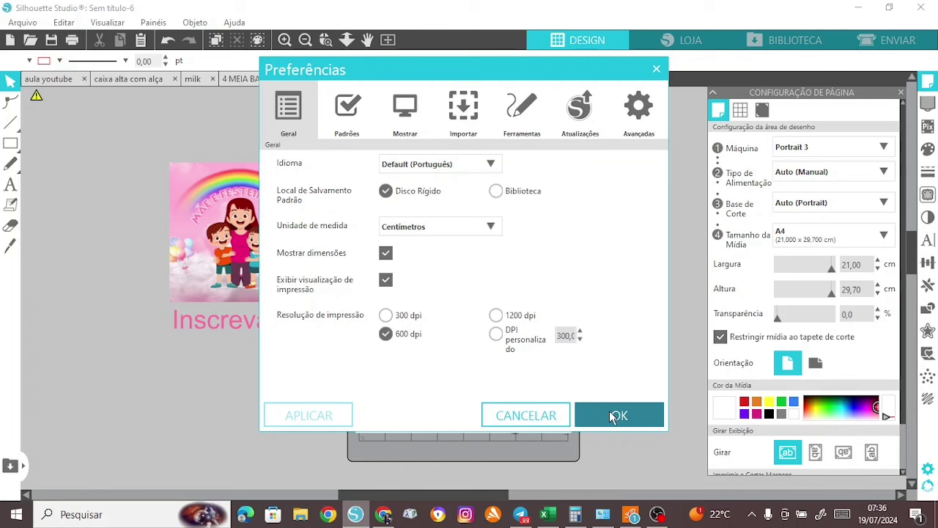
{"action": "left_click", "coordinate": [613, 416]}
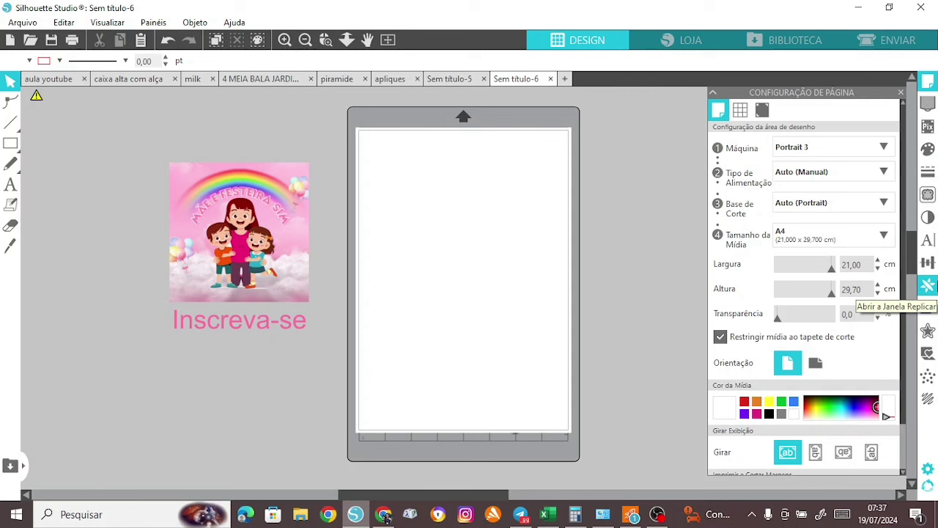
- Add another blank document and close it again
{"action": "left_click", "coordinate": [22, 22]}
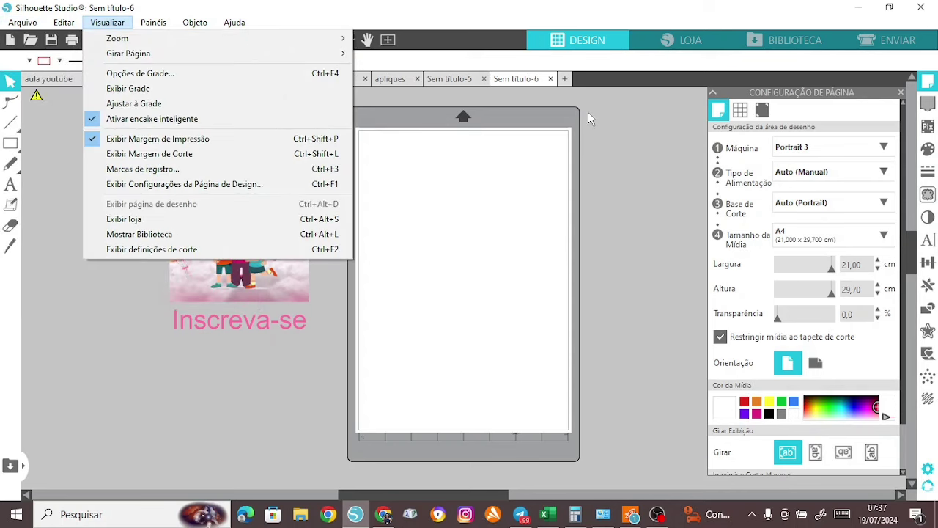
{"action": "left_click", "coordinate": [590, 103]}
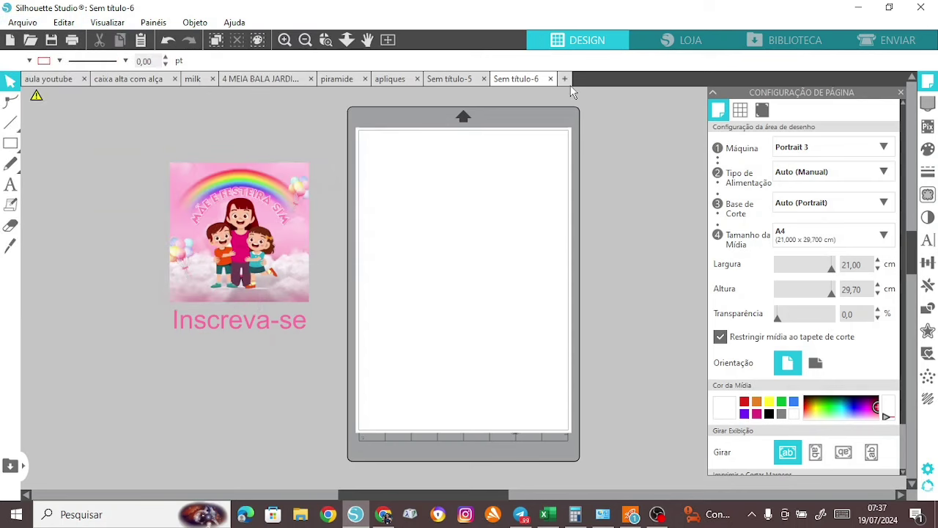
{"action": "left_click", "coordinate": [569, 82]}
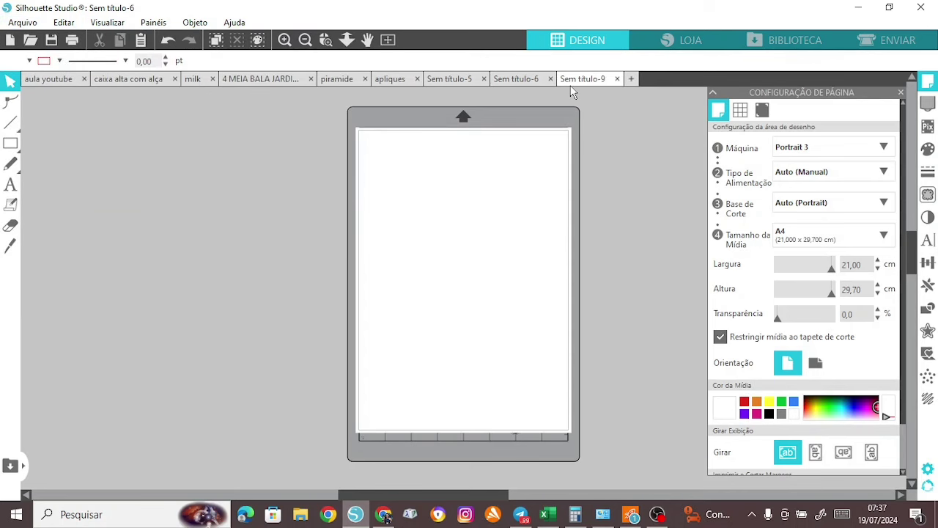
{"action": "left_click", "coordinate": [616, 79]}
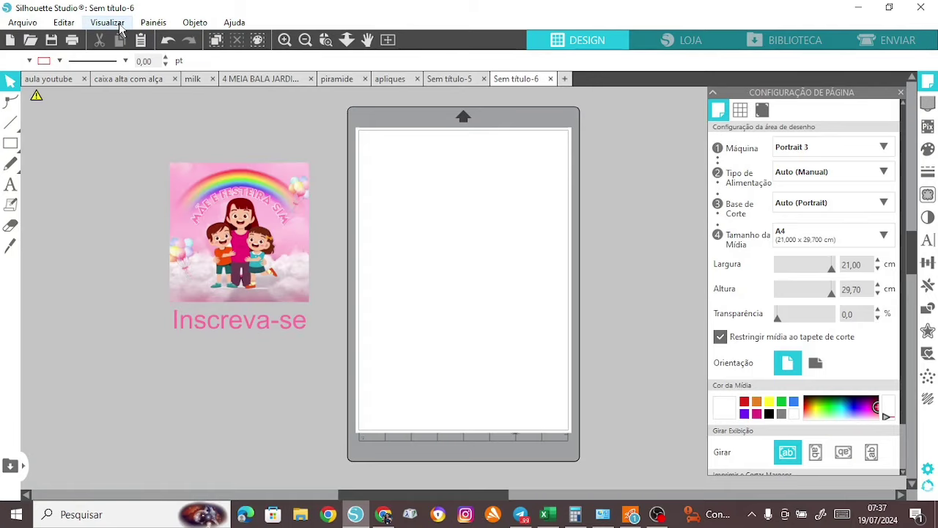
- Review the document's view options and the print and cut margin settings in the page setup
{"action": "left_click", "coordinate": [120, 27]}
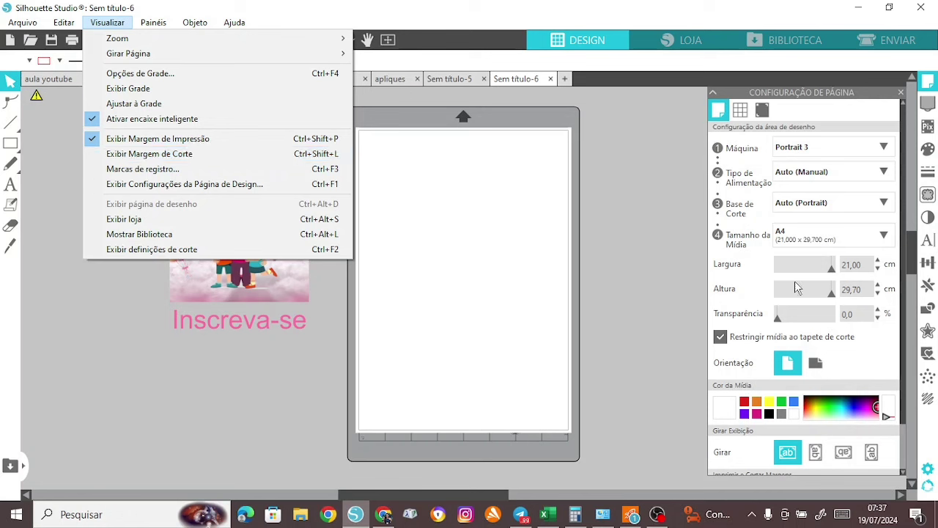
{"action": "left_click", "coordinate": [905, 289]}
{"action": "scroll", "coordinate": [908, 294], "scroll_direction": "down", "scroll_amount": 2}
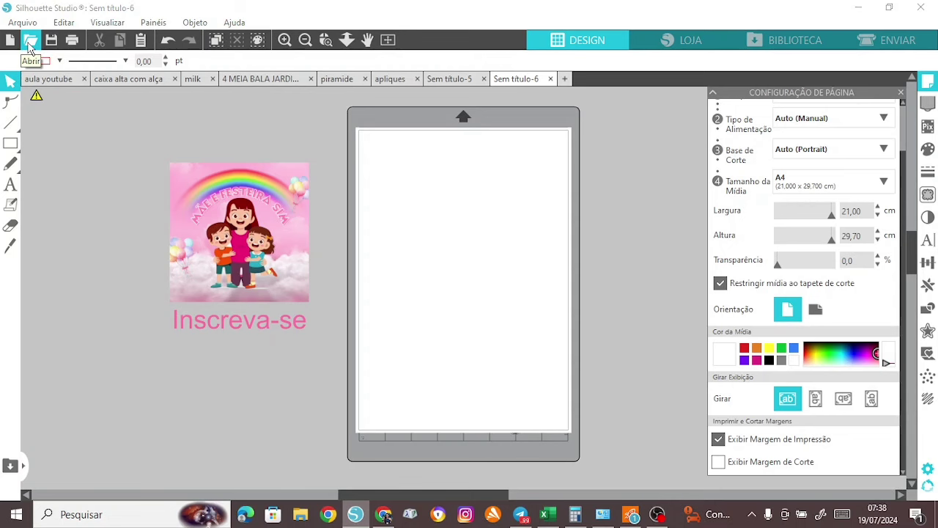
- Bring up the file opening dialog and the Save As dialog, dismissing each without opening or saving anything
{"action": "left_click", "coordinate": [30, 42]}
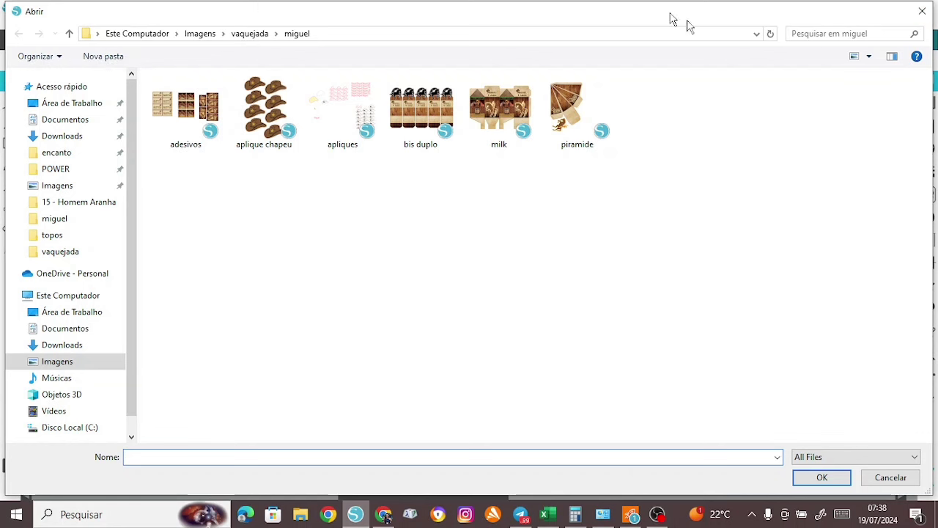
{"action": "left_click", "coordinate": [922, 11]}
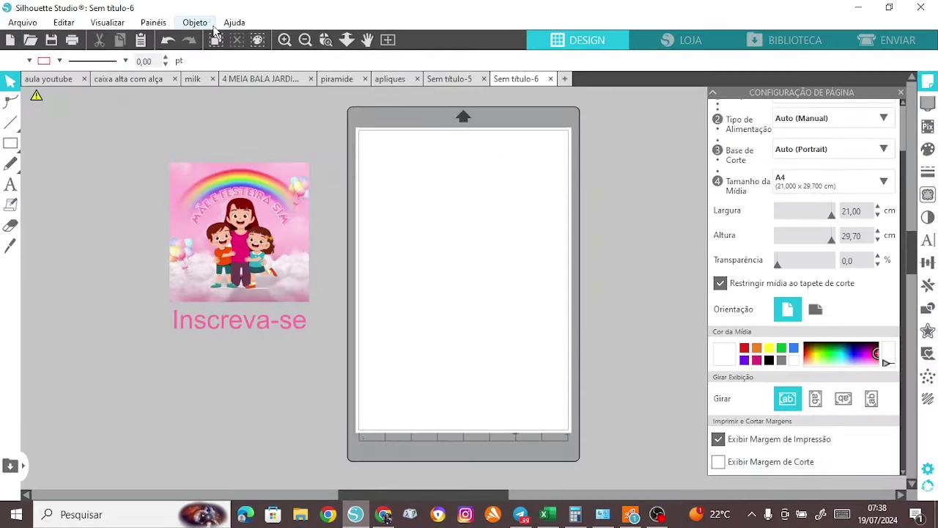
{"action": "left_click", "coordinate": [48, 45]}
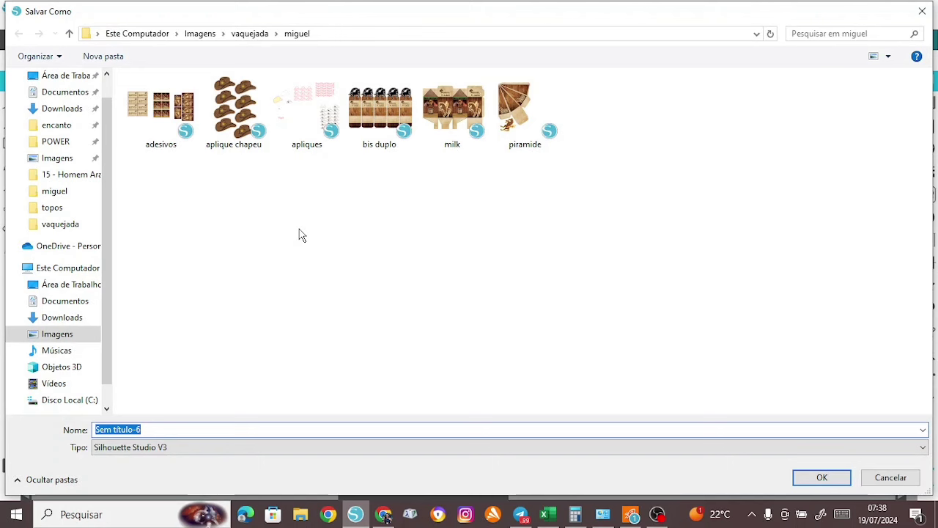
{"action": "left_click", "coordinate": [922, 11]}
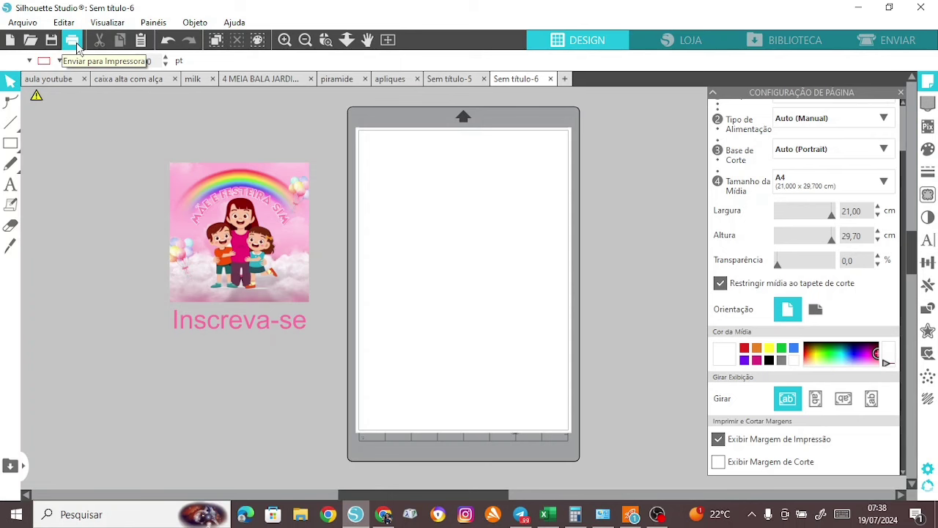
- Bring up the print dialog from the print preview, try Microsoft Print to PDF and choose the EPSON L1250 Series (Copiar 1) printer
{"action": "left_click", "coordinate": [74, 43]}
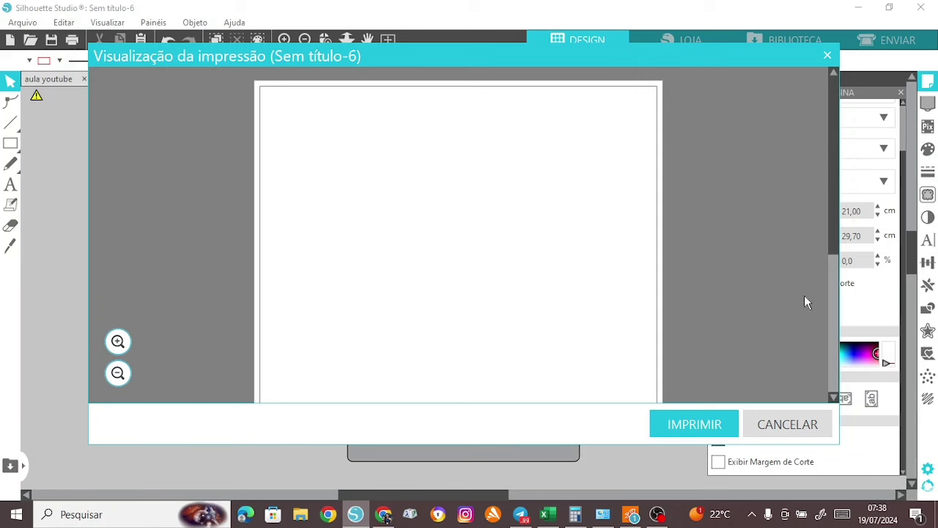
{"action": "left_click", "coordinate": [703, 433]}
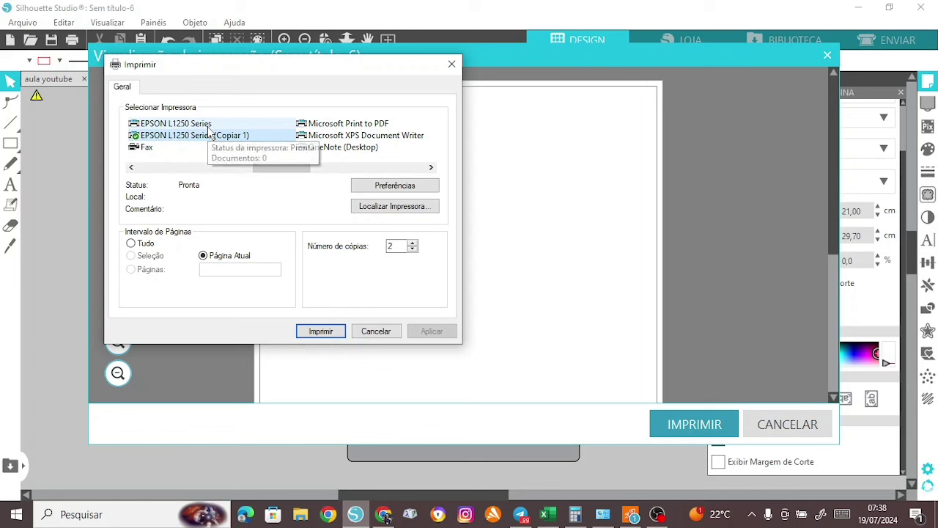
{"action": "left_click", "coordinate": [358, 126]}
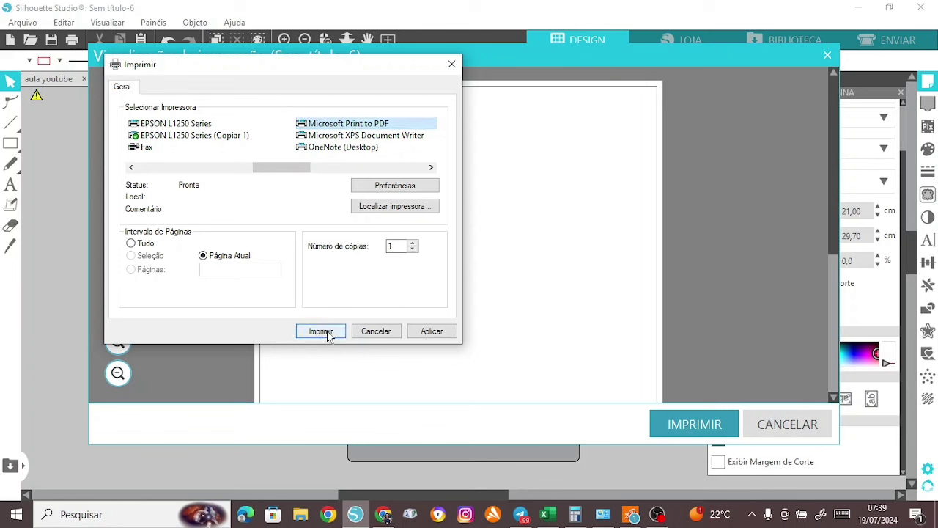
{"action": "left_click", "coordinate": [197, 136]}
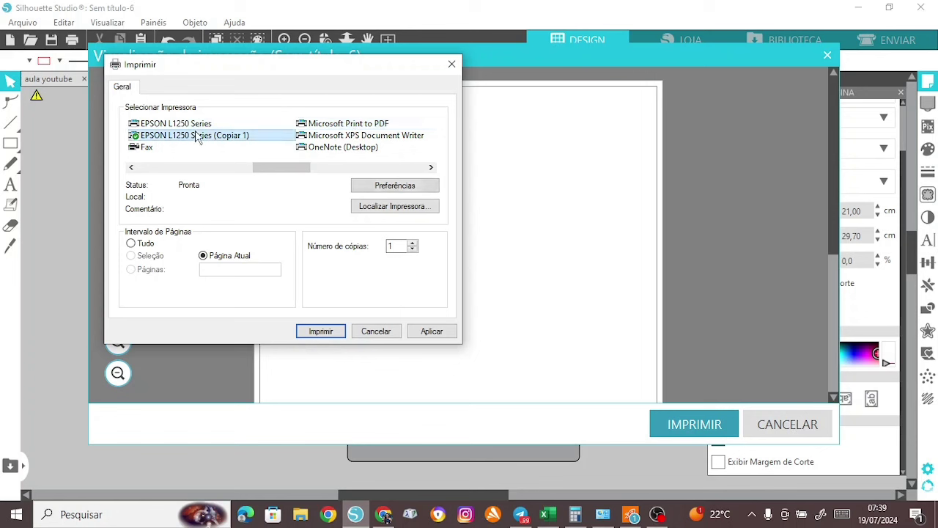
- In the printer's preferences, switch colour correction to Personalizado and confirm the advanced colour settings without adjusting them
{"action": "left_click", "coordinate": [381, 187]}
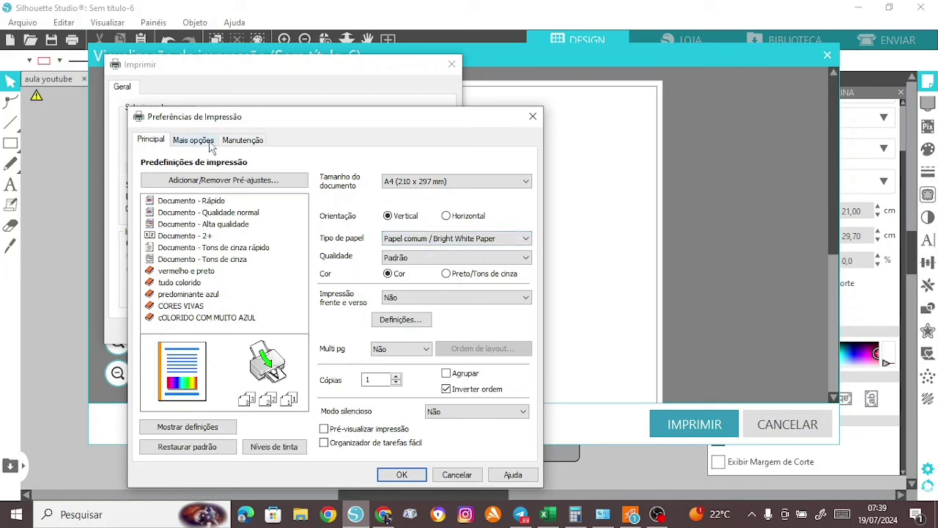
{"action": "left_click", "coordinate": [210, 143]}
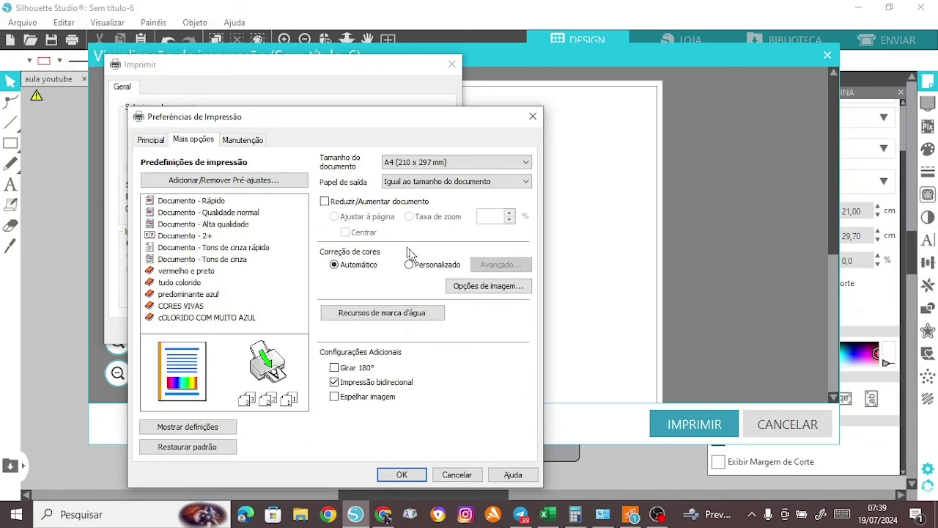
{"action": "left_click", "coordinate": [422, 267]}
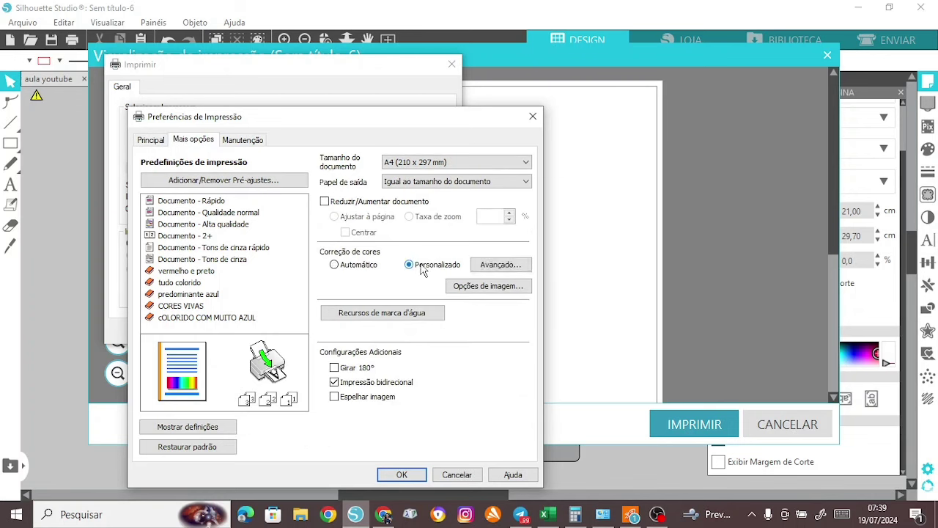
{"action": "left_click", "coordinate": [481, 270]}
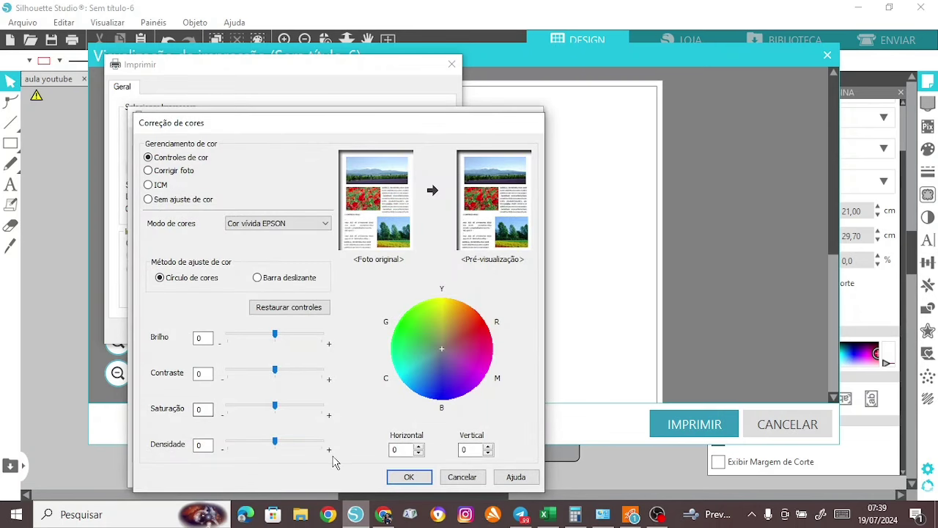
{"action": "left_click", "coordinate": [407, 476]}
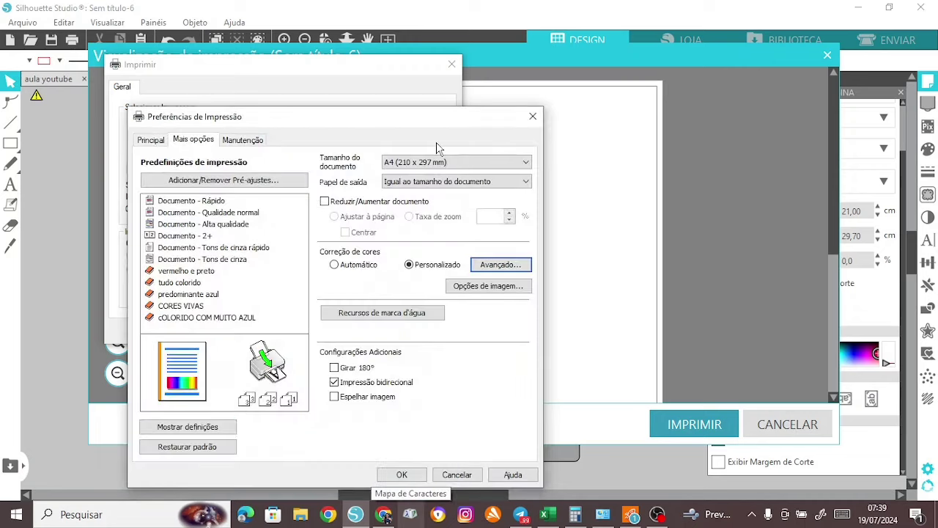
- Review the printer's maintenance options and dismiss the preferences, print dialog and print preview without printing
{"action": "left_click", "coordinate": [248, 141]}
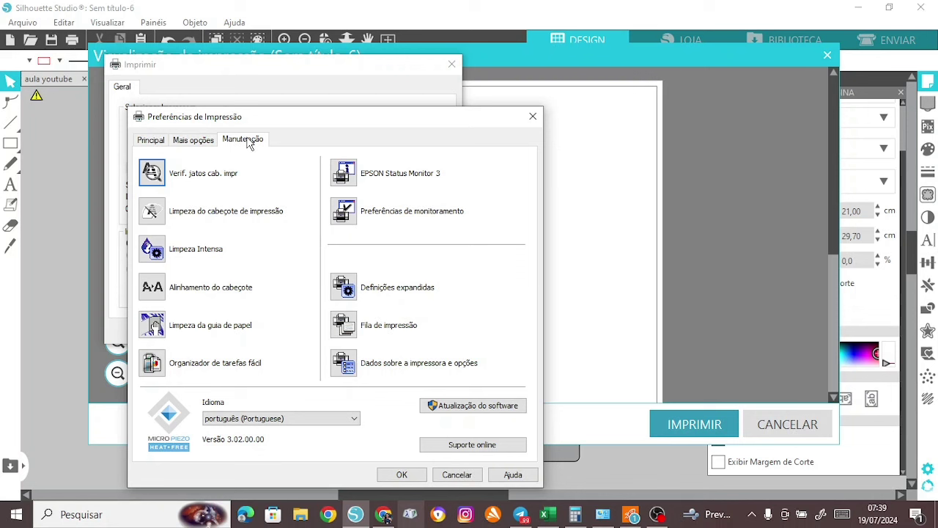
{"action": "left_click", "coordinate": [533, 117]}
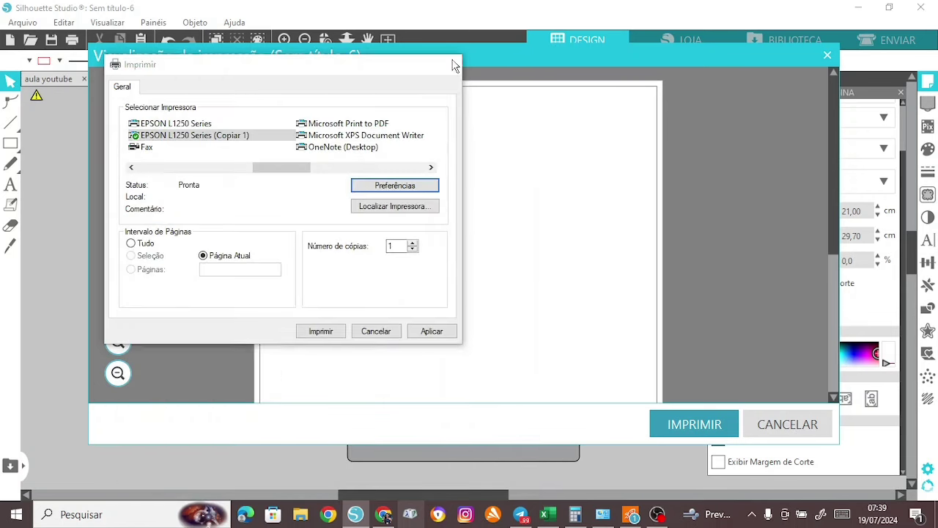
{"action": "left_click", "coordinate": [451, 64]}
{"action": "left_click", "coordinate": [827, 56]}
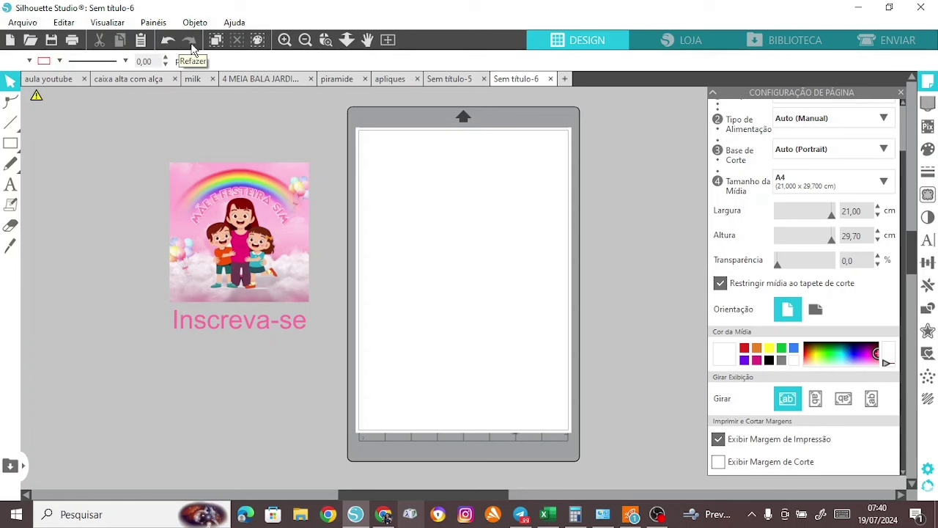
- Zoom in and out on the page repeatedly, returning to a view of the whole cutting mat
{"action": "left_click", "coordinate": [286, 42]}
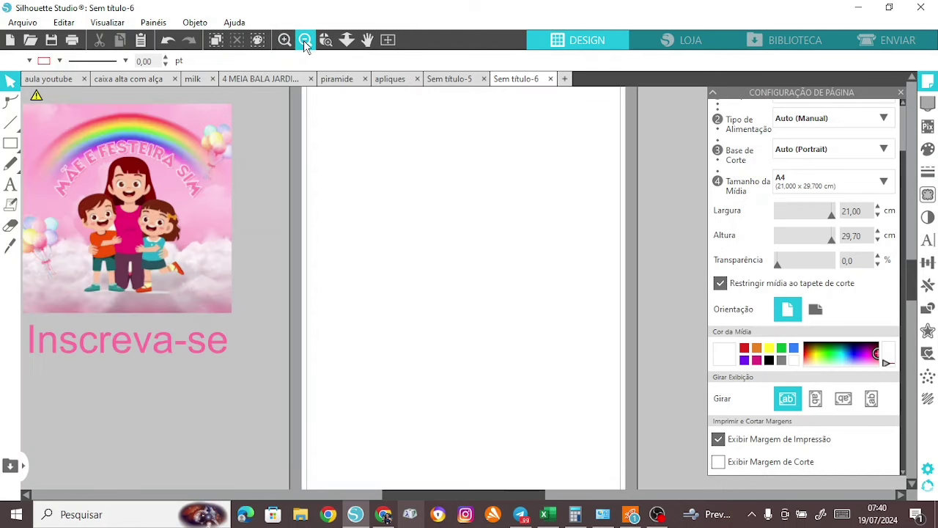
{"action": "left_click", "coordinate": [300, 42]}
{"action": "left_click", "coordinate": [287, 41]}
{"action": "left_click", "coordinate": [286, 41]}
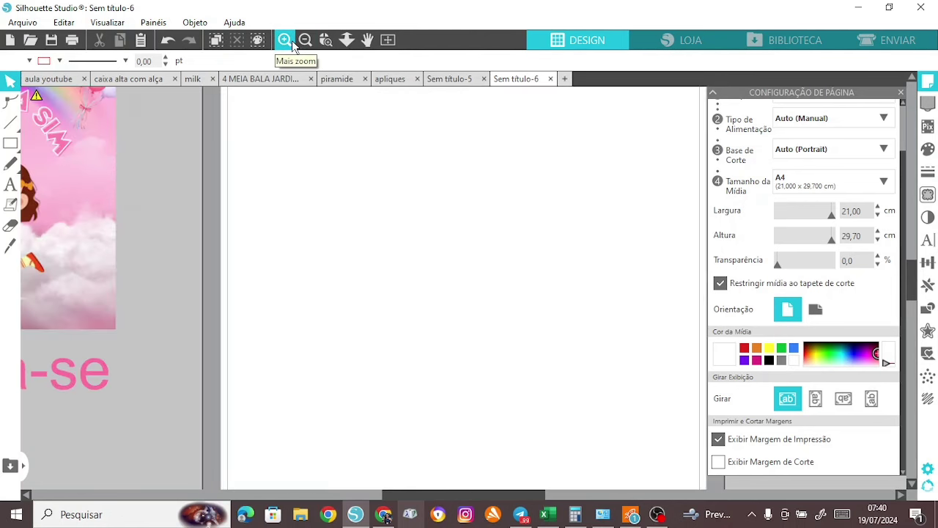
{"action": "left_click", "coordinate": [305, 43]}
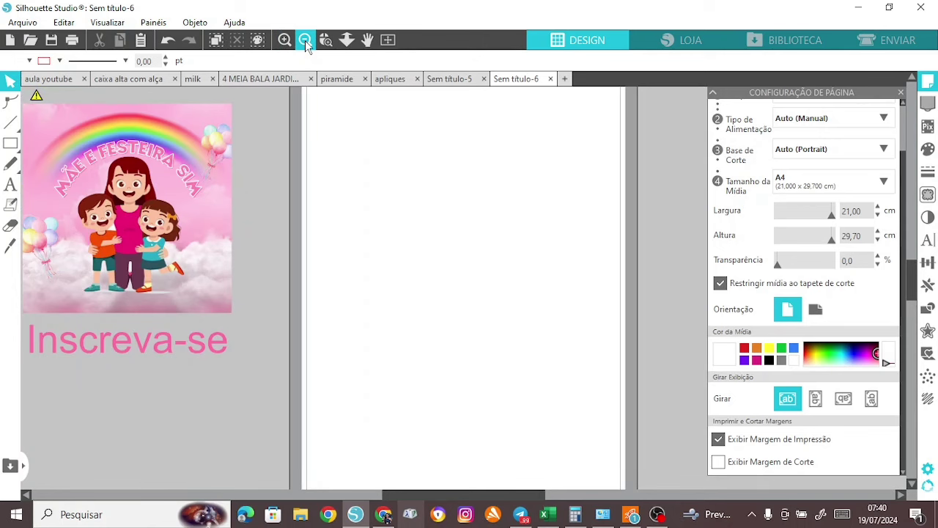
{"action": "left_click", "coordinate": [304, 41]}
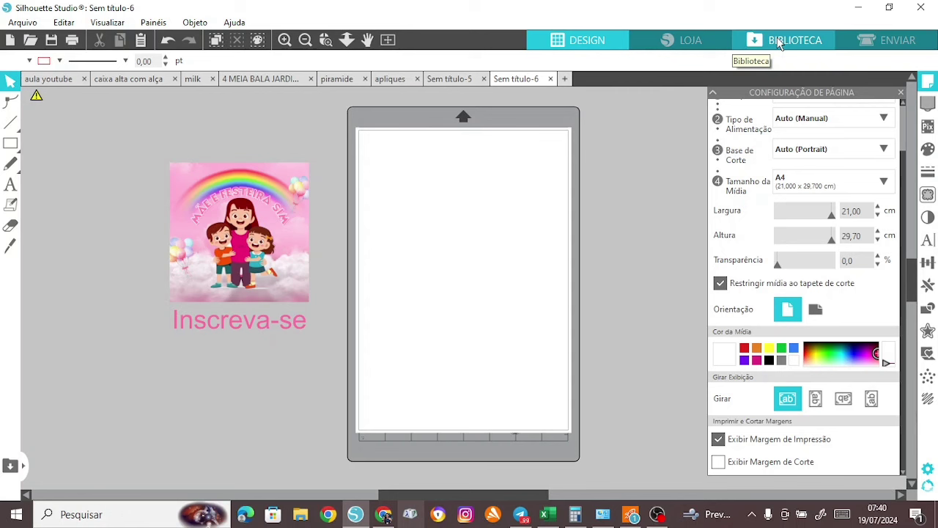
- In the send workspace, look through the material list and set the action for Cartolina, com brilho to Cortar
{"action": "left_click", "coordinate": [897, 42]}
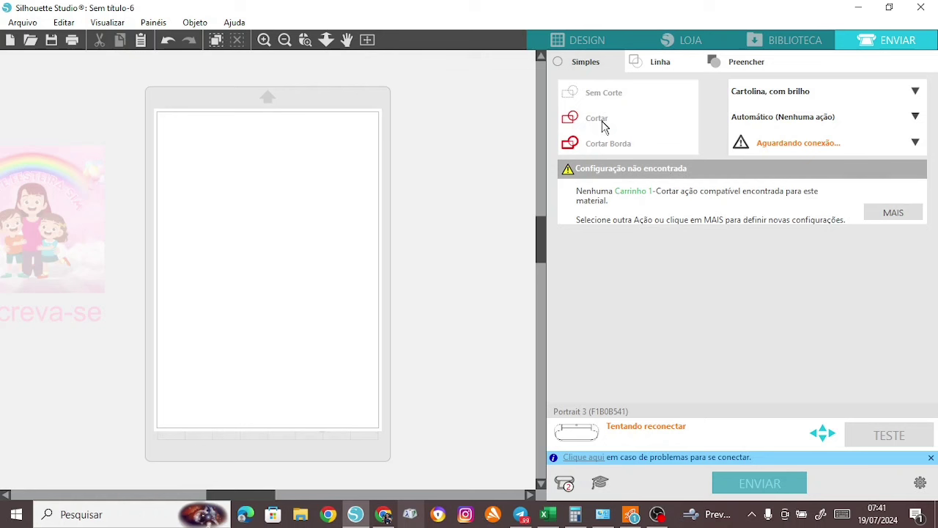
{"action": "left_click", "coordinate": [783, 89]}
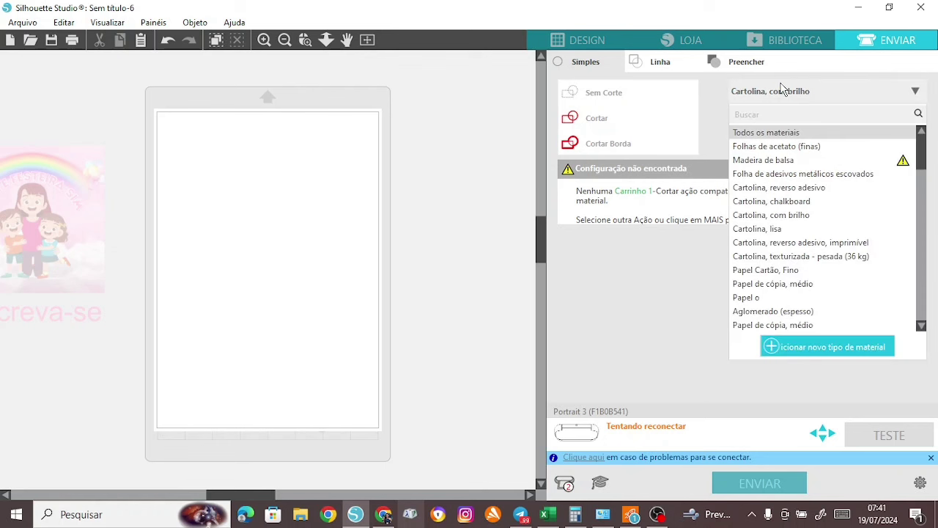
{"action": "left_click", "coordinate": [783, 88]}
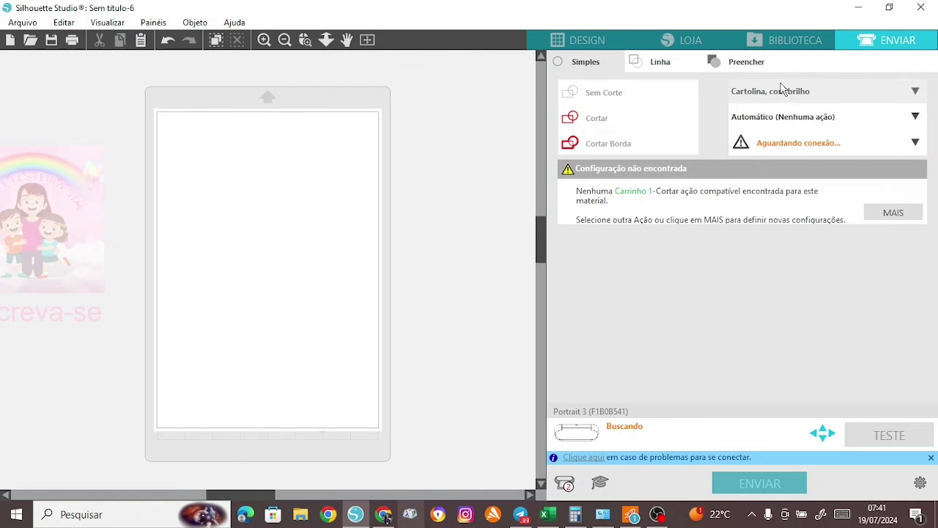
{"action": "left_click", "coordinate": [783, 122]}
{"action": "left_click", "coordinate": [784, 123]}
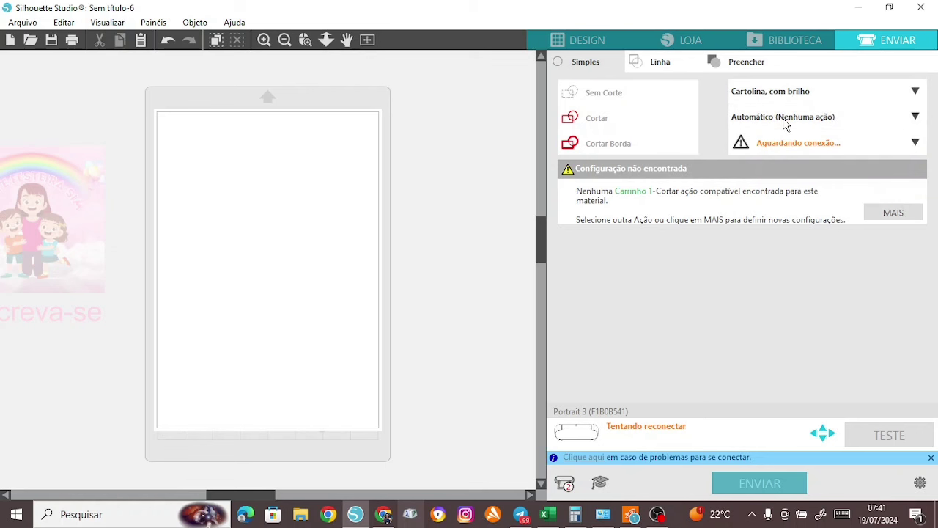
{"action": "left_click", "coordinate": [784, 122]}
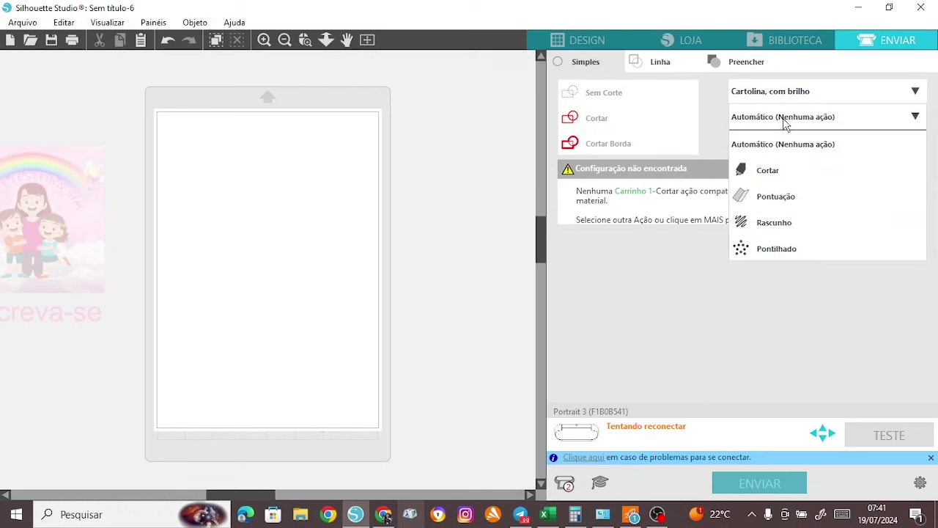
{"action": "left_click", "coordinate": [770, 179]}
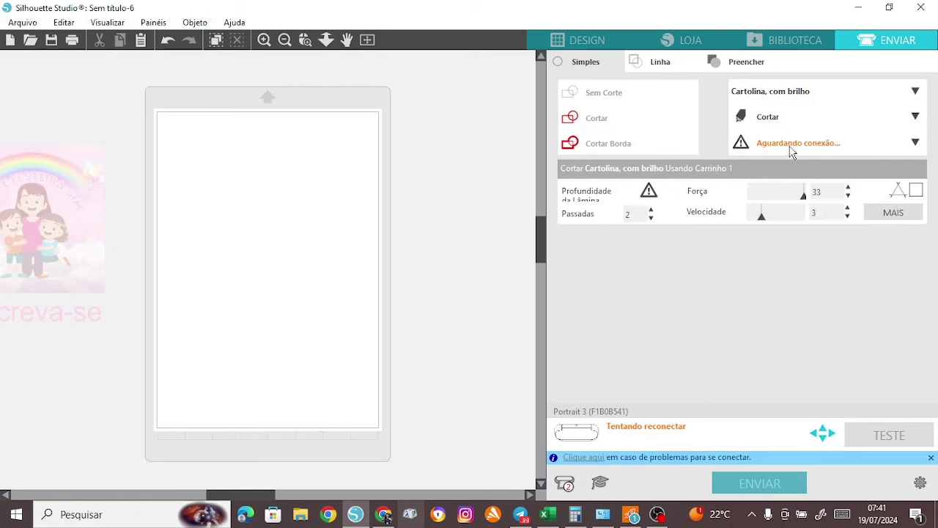
- Review the available blade types and set the cutting tool to Lâmina Manual, 1 mm
{"action": "left_click", "coordinate": [791, 147]}
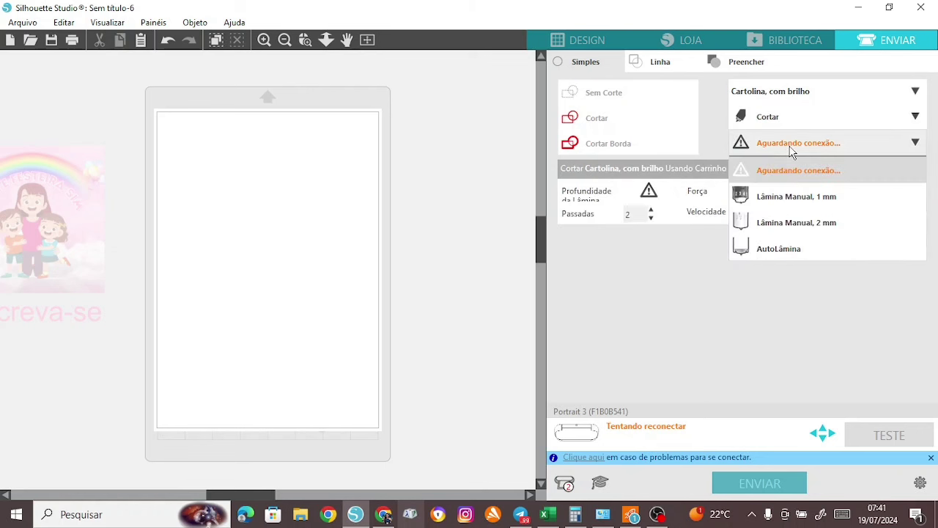
{"action": "left_click", "coordinate": [786, 241]}
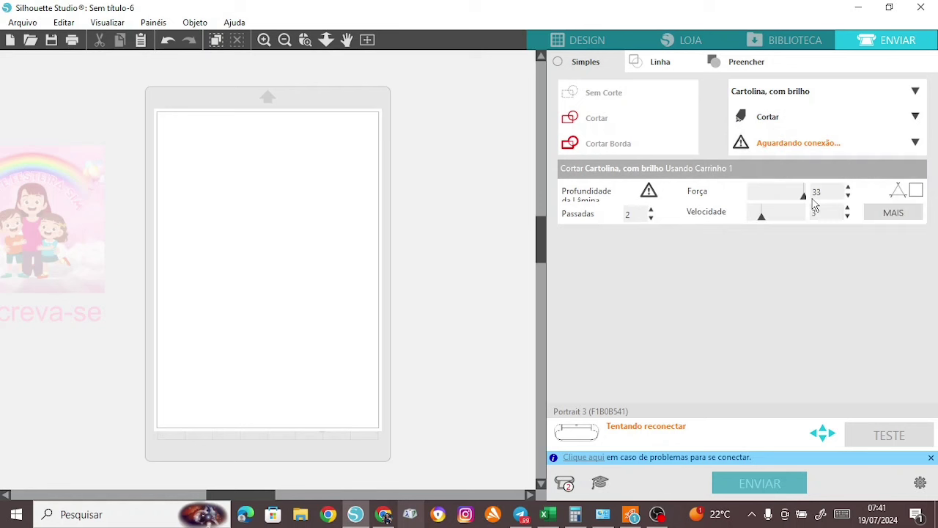
{"action": "left_click", "coordinate": [802, 150]}
{"action": "left_click", "coordinate": [788, 304]}
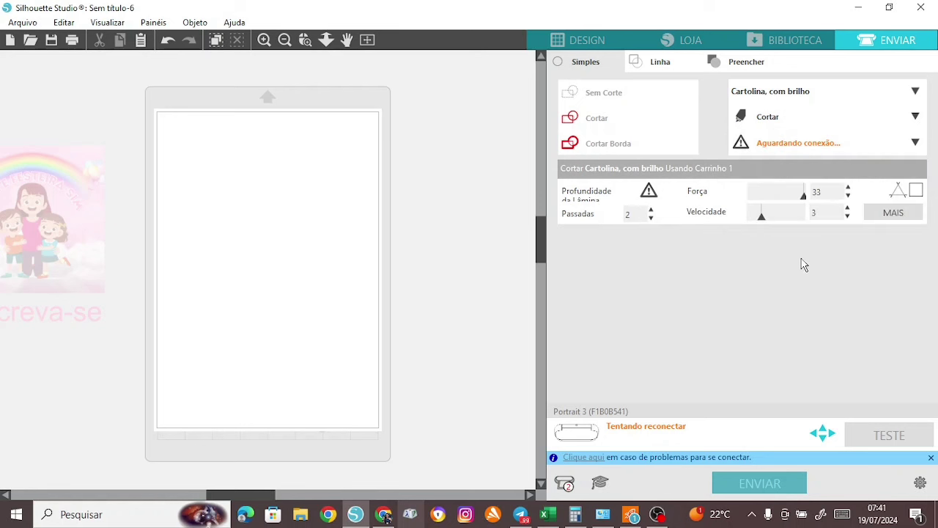
{"action": "left_click", "coordinate": [785, 143]}
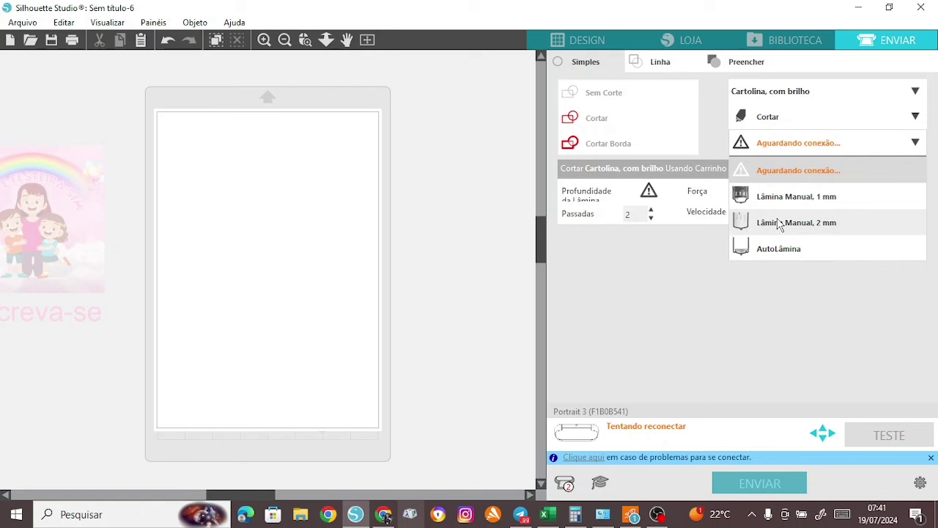
{"action": "left_click", "coordinate": [664, 325]}
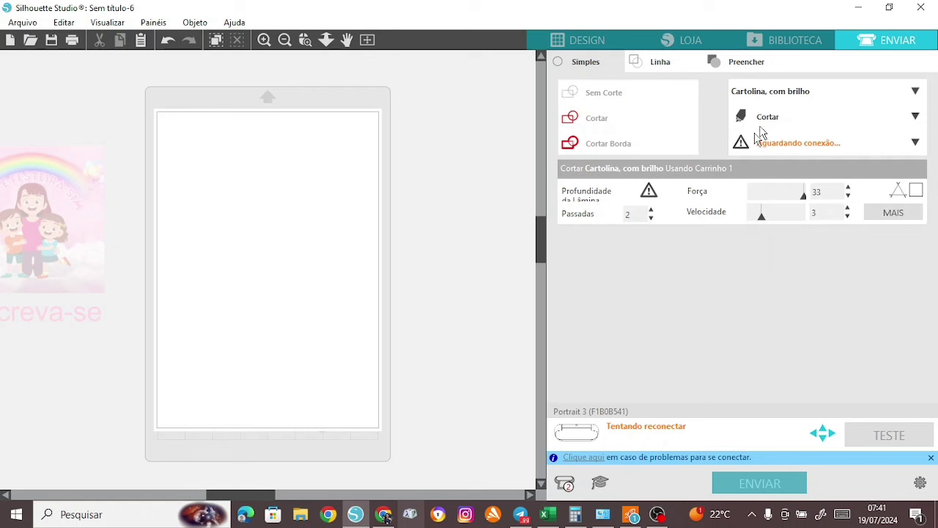
{"action": "left_click", "coordinate": [769, 140]}
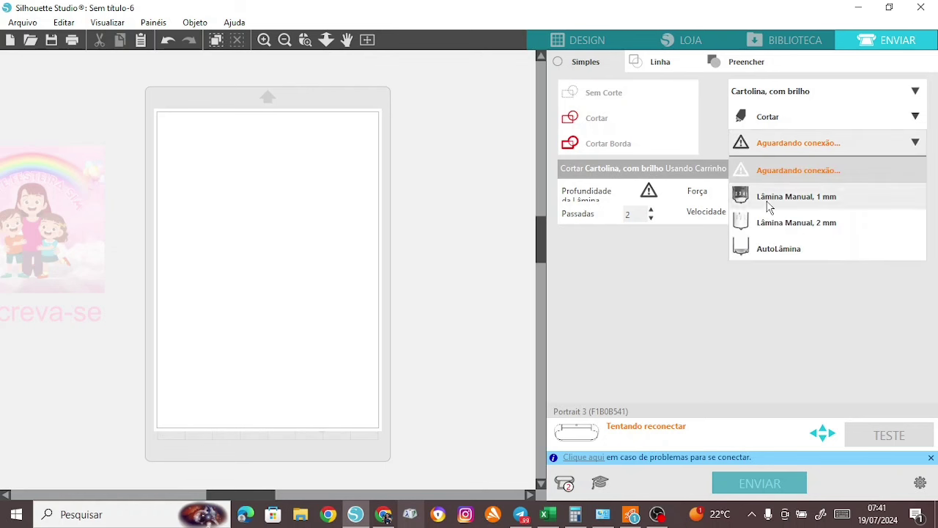
{"action": "left_click", "coordinate": [768, 205]}
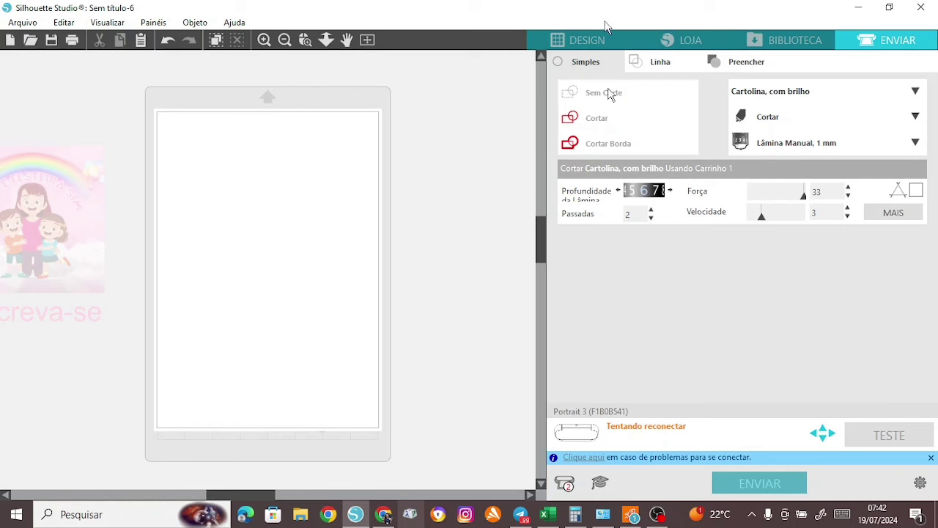
- Return to the design workspace and draw a rectangle about 16.6 × 6.3 cm in the upper half of the page
{"action": "left_click", "coordinate": [554, 46]}
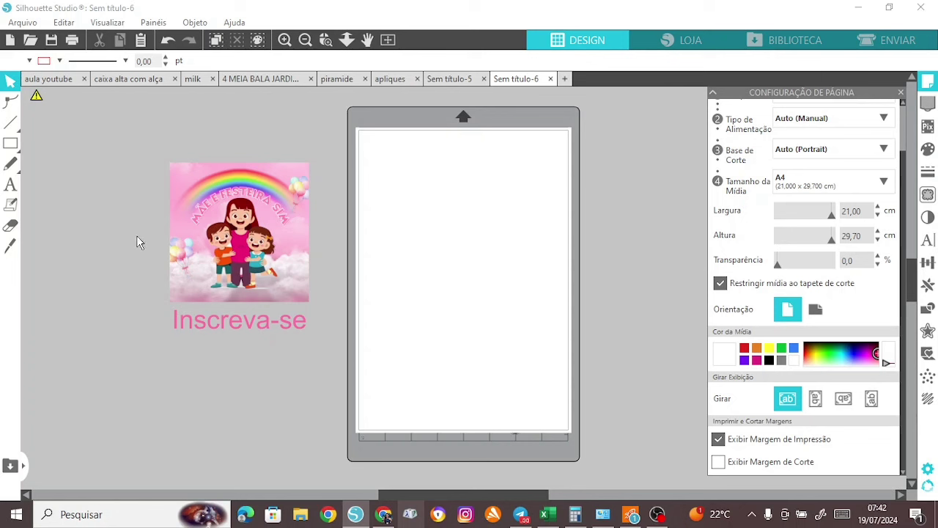
{"action": "left_click", "coordinate": [13, 85]}
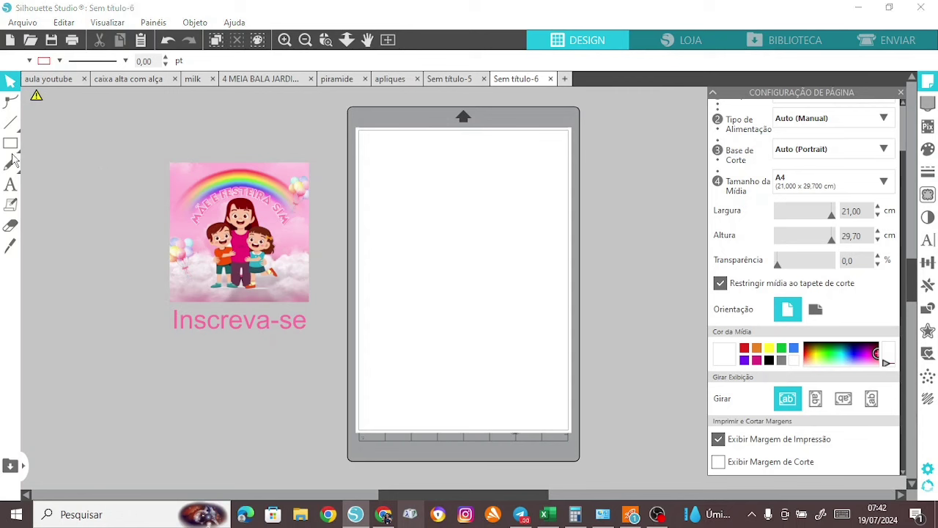
{"action": "mouse_move", "coordinate": [11, 150]}
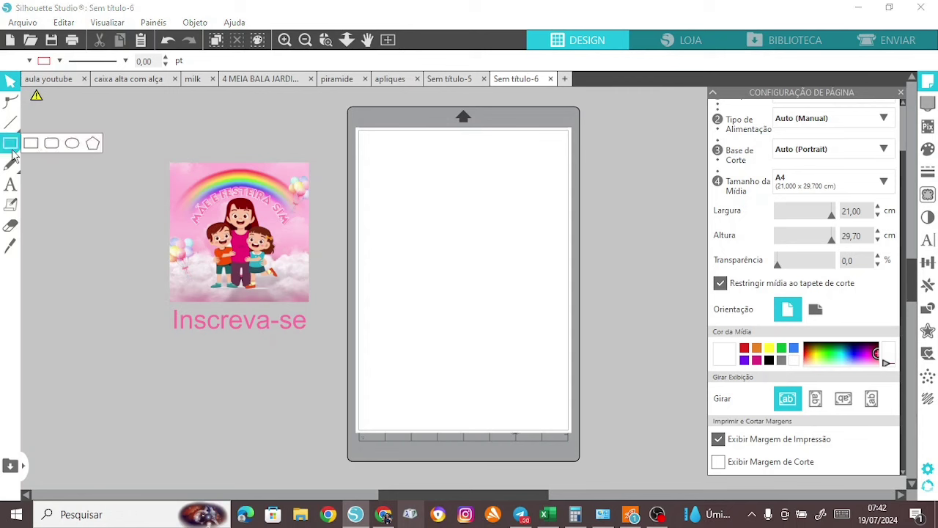
{"action": "left_click", "coordinate": [11, 145]}
{"action": "left_click_drag", "start_coordinate": [414, 179], "coordinate": [423, 198]}
{"action": "left_click_drag", "start_coordinate": [481, 279], "coordinate": [584, 243]}
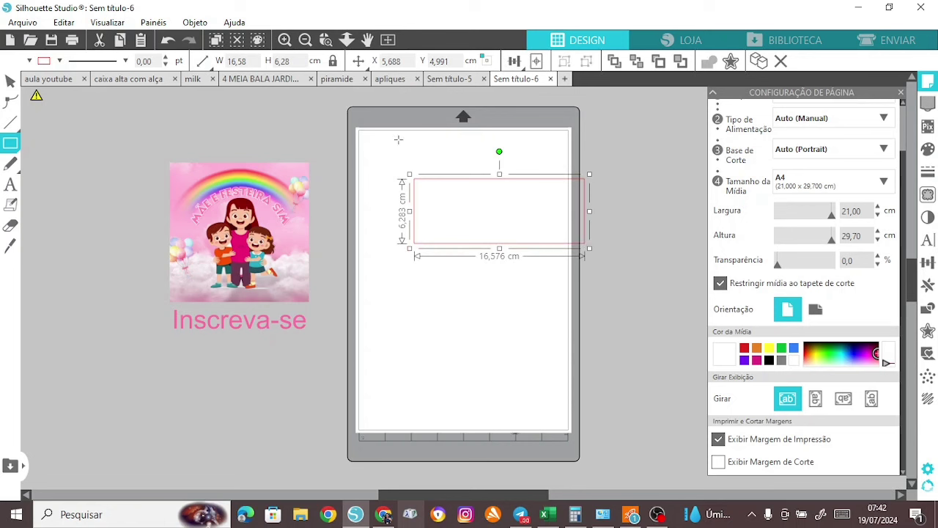
- Draw three more rectangles, about 9.4 × 2.3 cm, 9.6 × 4.9 cm and 12.6 × 7.2 cm, around the first one
{"action": "mouse_move", "coordinate": [398, 139]}
{"action": "left_mouse_down"}
{"action": "mouse_move", "coordinate": [488, 157]}
{"action": "mouse_move", "coordinate": [623, 208]}
{"action": "left_mouse_up"}
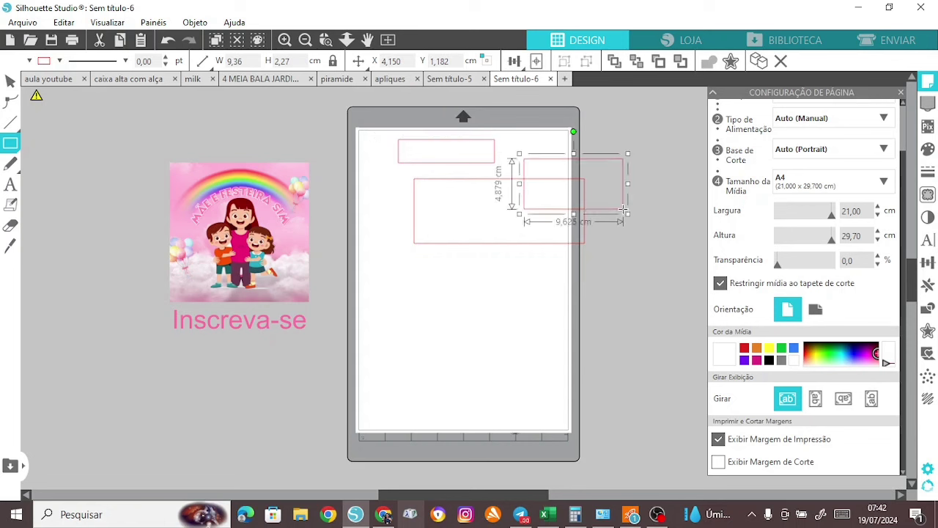
{"action": "left_click", "coordinate": [539, 312]}
{"action": "left_click_drag", "start_coordinate": [539, 312], "coordinate": [411, 242]}
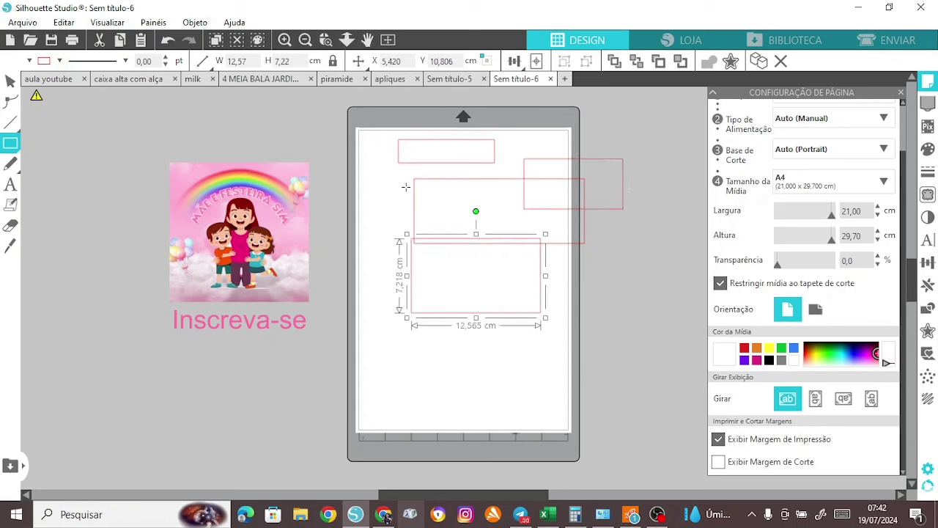
- Draw three more overlapping rectangles on the page, two of them about 22.3 × 14.2 cm and 12.6 × 6.5 cm
{"action": "left_click_drag", "start_coordinate": [525, 239], "coordinate": [407, 188]}
{"action": "mouse_move", "coordinate": [333, 170]}
{"action": "left_mouse_down"}
{"action": "mouse_move", "coordinate": [559, 306]}
{"action": "mouse_move", "coordinate": [568, 323]}
{"action": "left_mouse_up"}
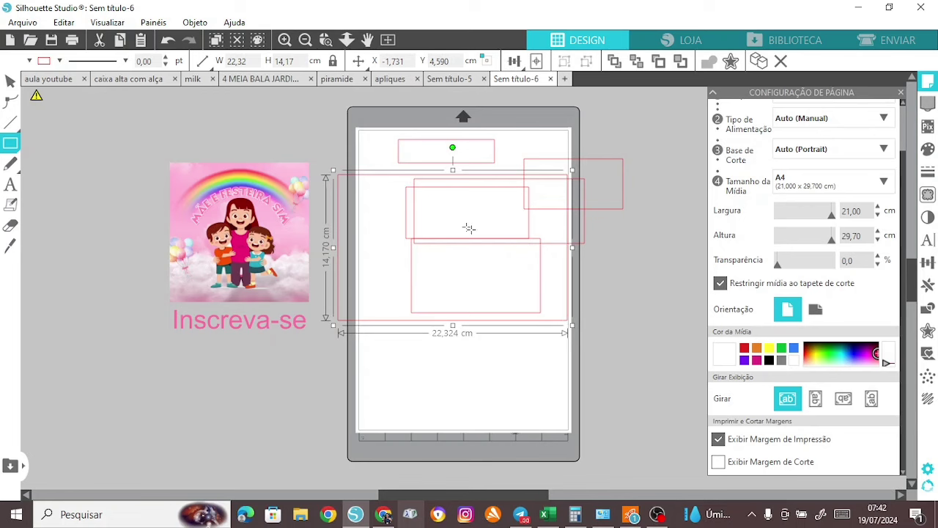
{"action": "left_click_drag", "start_coordinate": [460, 221], "coordinate": [600, 298]}
- Move the largest rectangle to the page's upper edge and edit its points, pulling the upper-left and lower-right corners inward
{"action": "left_click", "coordinate": [9, 81]}
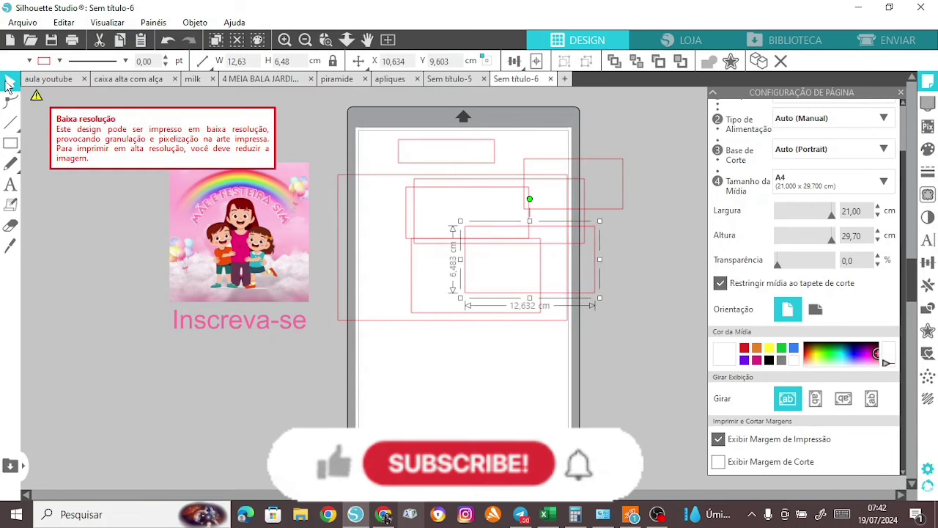
{"action": "left_click", "coordinate": [413, 171]}
{"action": "left_click_drag", "start_coordinate": [415, 182], "coordinate": [437, 119]}
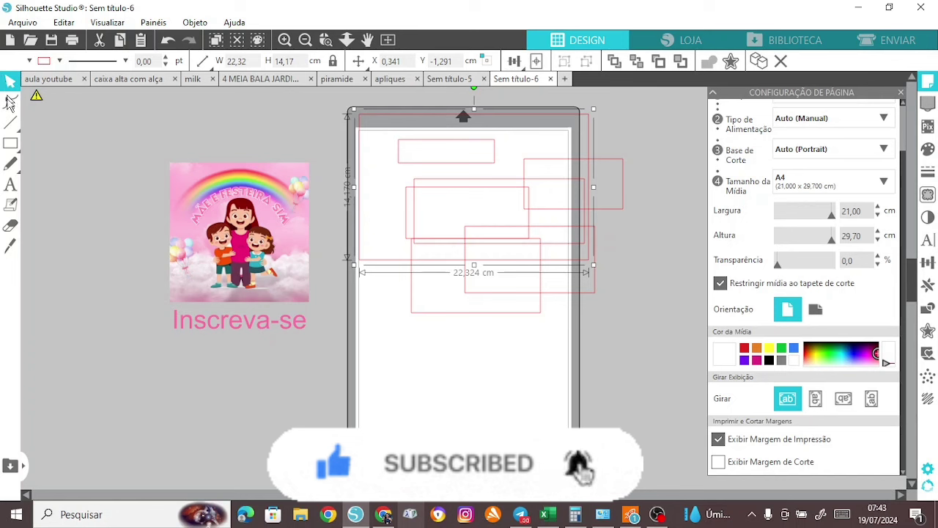
{"action": "left_click", "coordinate": [9, 105]}
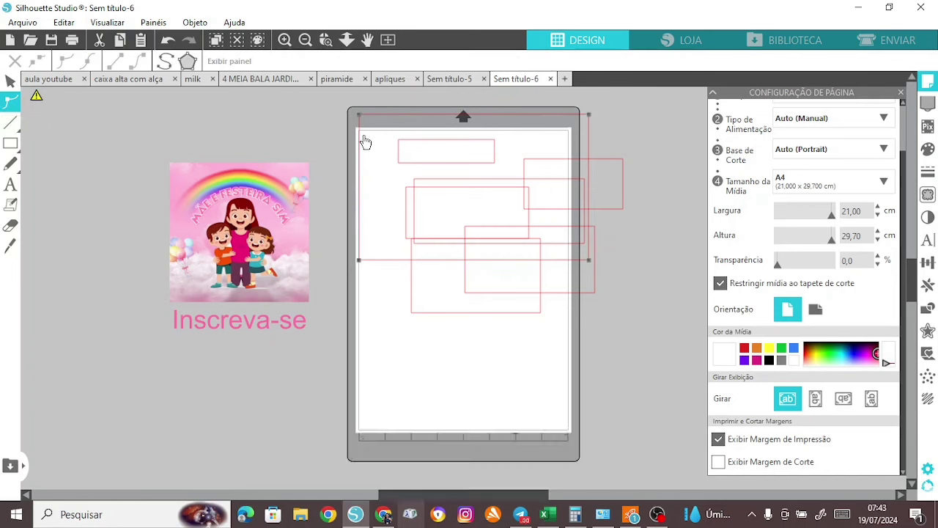
{"action": "left_click_drag", "start_coordinate": [361, 118], "coordinate": [512, 209]}
{"action": "left_click_drag", "start_coordinate": [591, 262], "coordinate": [450, 148]}
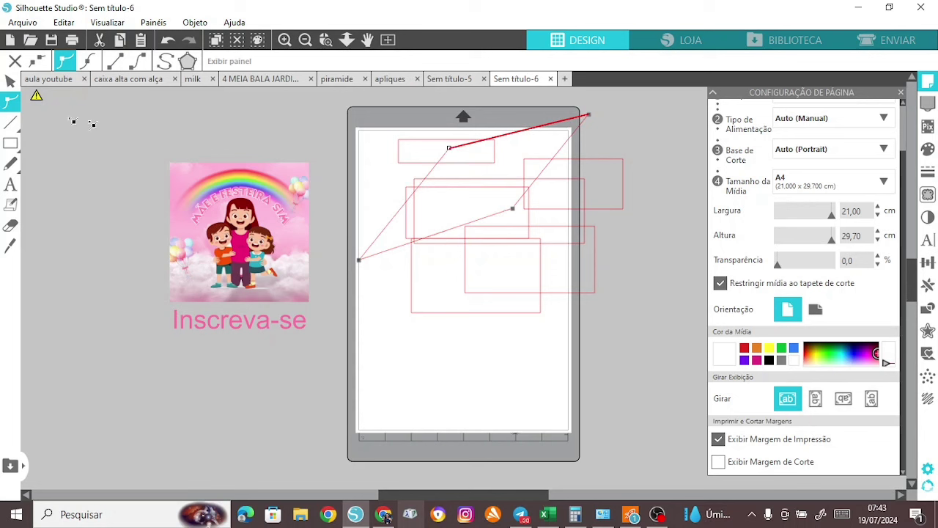
- Draw four slanted straight lines beside the rainbow picture, the last two about 15.8 cm and 11.7 cm tall
{"action": "mouse_move", "coordinate": [17, 126]}
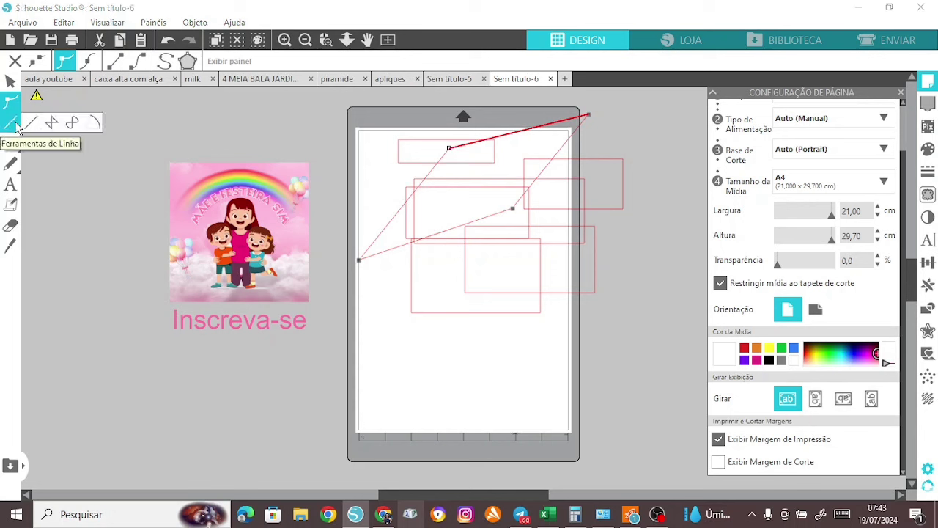
{"action": "left_click", "coordinate": [17, 126]}
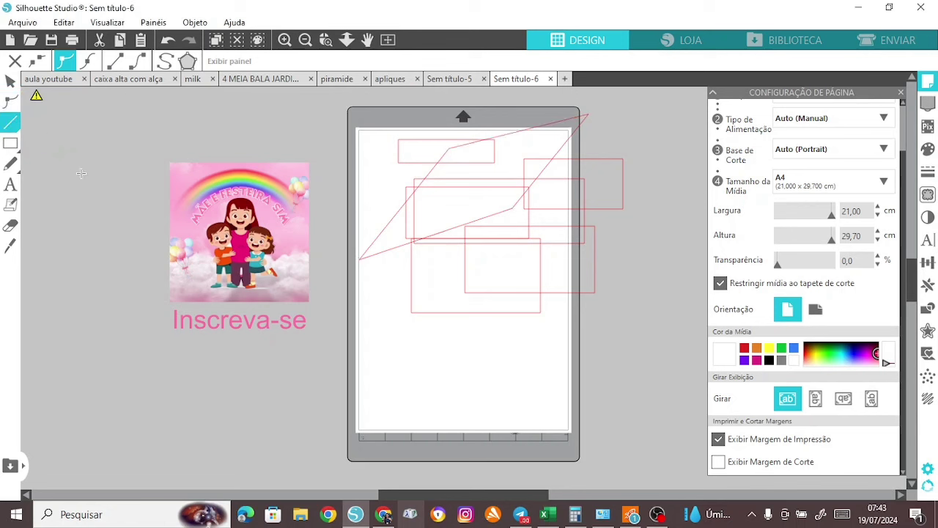
{"action": "left_click_drag", "start_coordinate": [113, 396], "coordinate": [121, 429]}
{"action": "left_click_drag", "start_coordinate": [123, 200], "coordinate": [144, 364]}
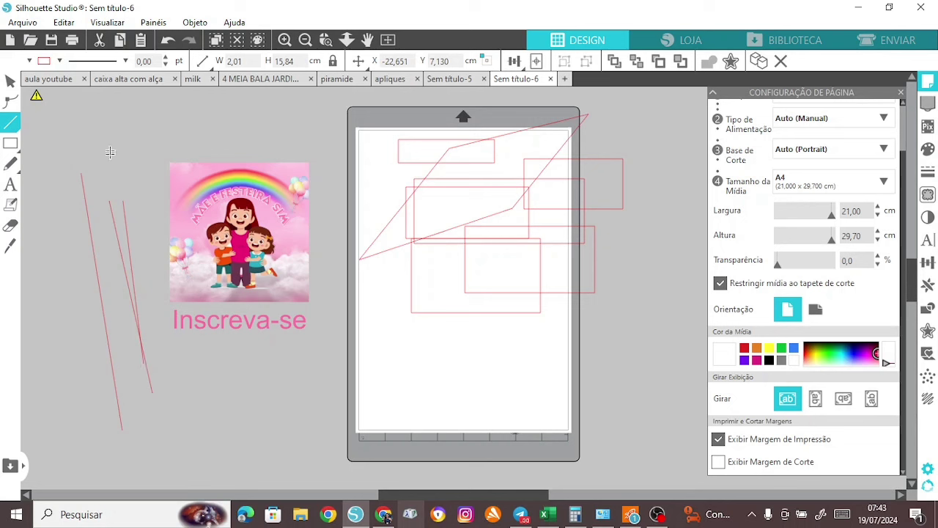
{"action": "left_click_drag", "start_coordinate": [107, 140], "coordinate": [100, 258]}
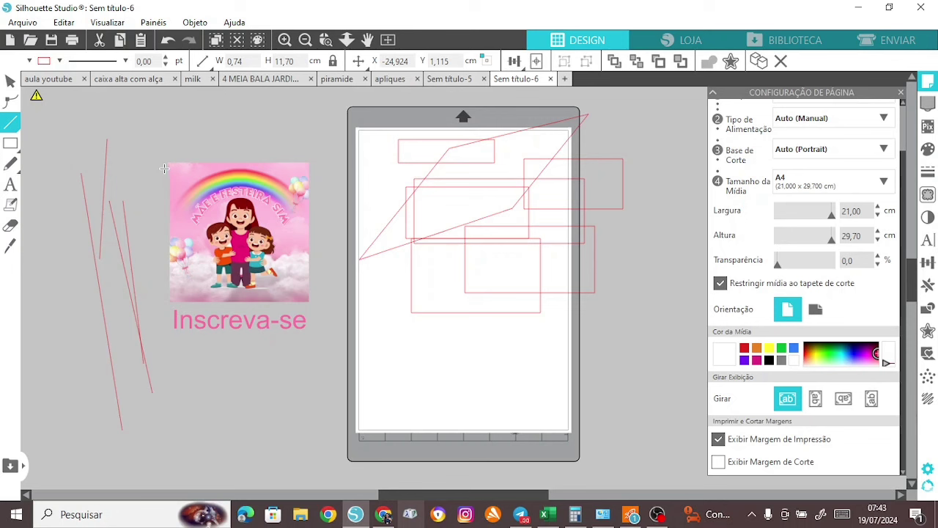
- Use the curve tool to draw a segment about 0.5 × 6.4 cm beside the slanted lines, and switch to the rectangle tool
{"action": "left_click", "coordinate": [10, 122]}
{"action": "left_click", "coordinate": [71, 123]}
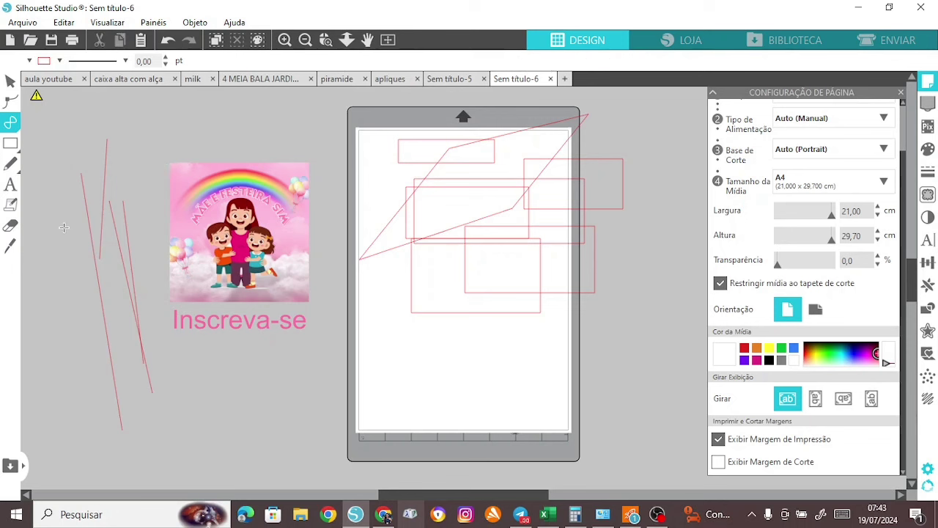
{"action": "left_click", "coordinate": [64, 228]}
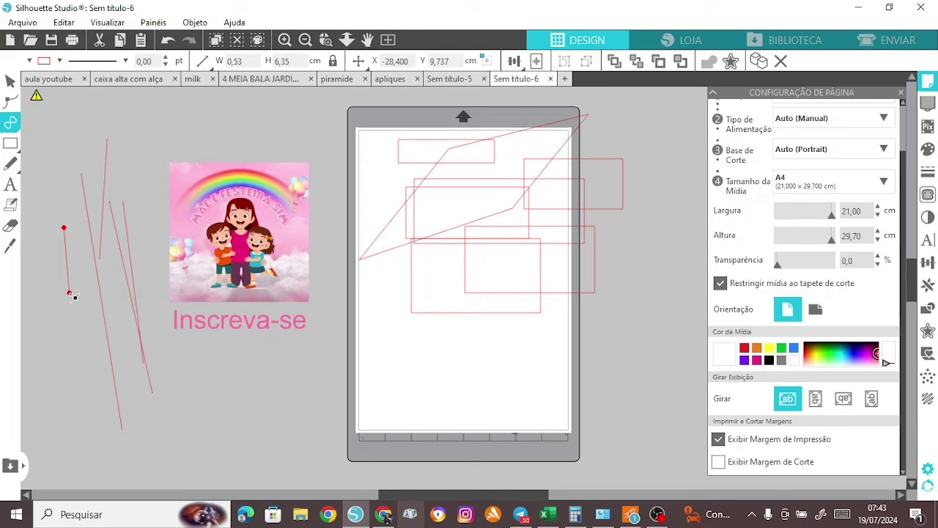
{"action": "mouse_move", "coordinate": [10, 143]}
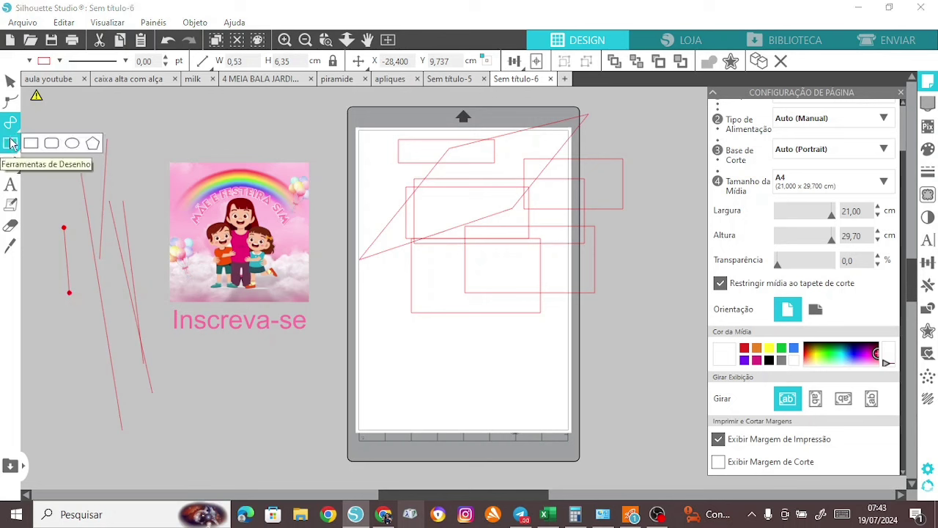
{"action": "left_click", "coordinate": [28, 144]}
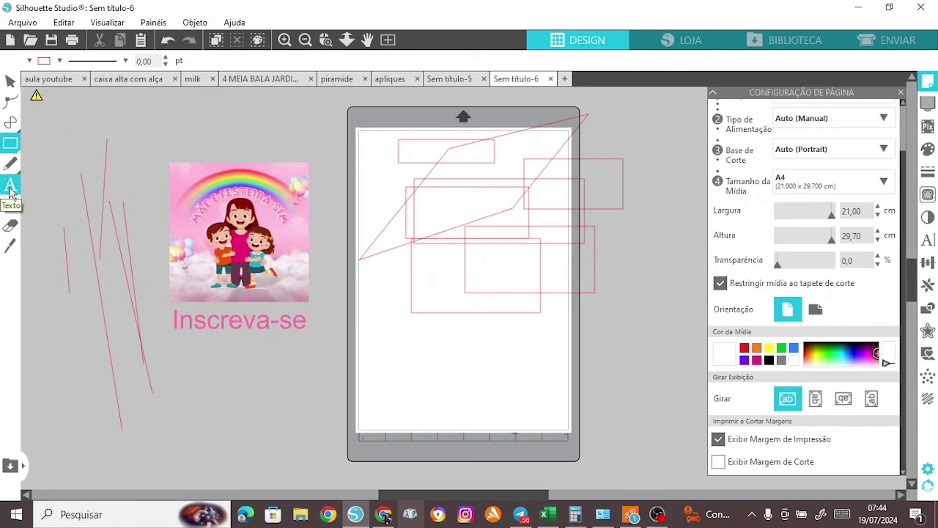
- Add the text "Parabens" in 72 pt Arial and position it just above the rainbow picture
{"action": "left_click", "coordinate": [11, 188]}
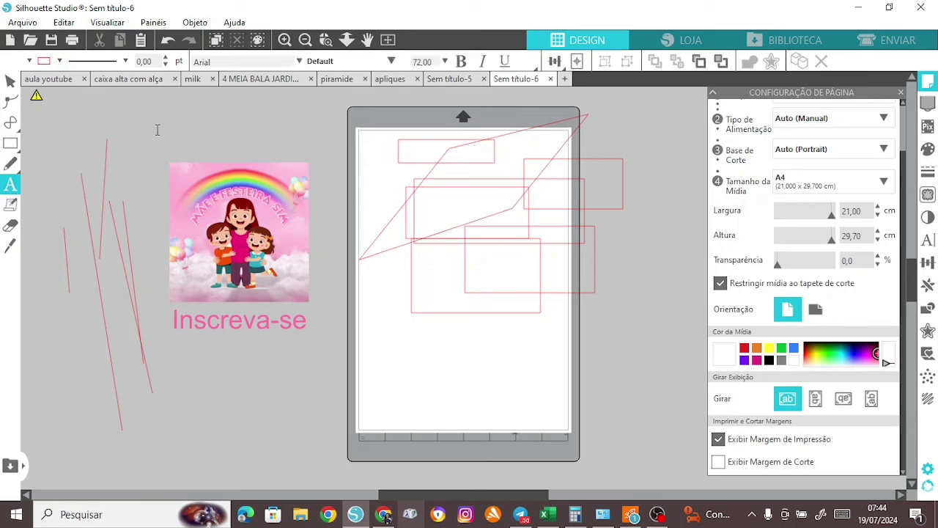
{"action": "key", "text": "ctrl+e"}
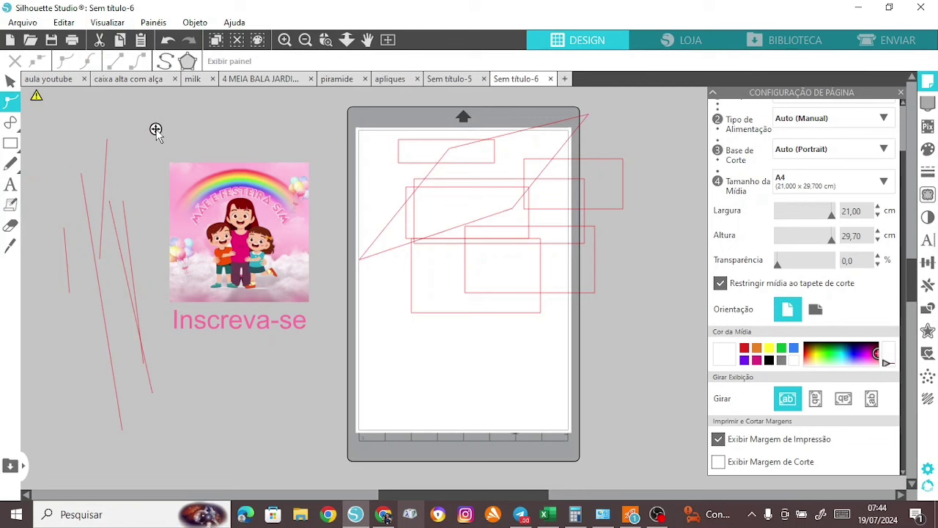
{"action": "type", "text": "Parabe"}
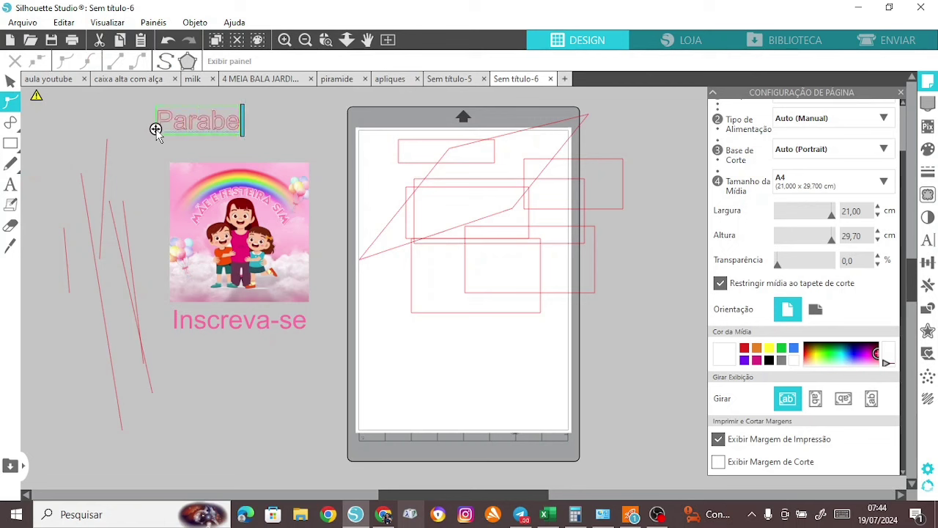
{"action": "type", "text": "ns"}
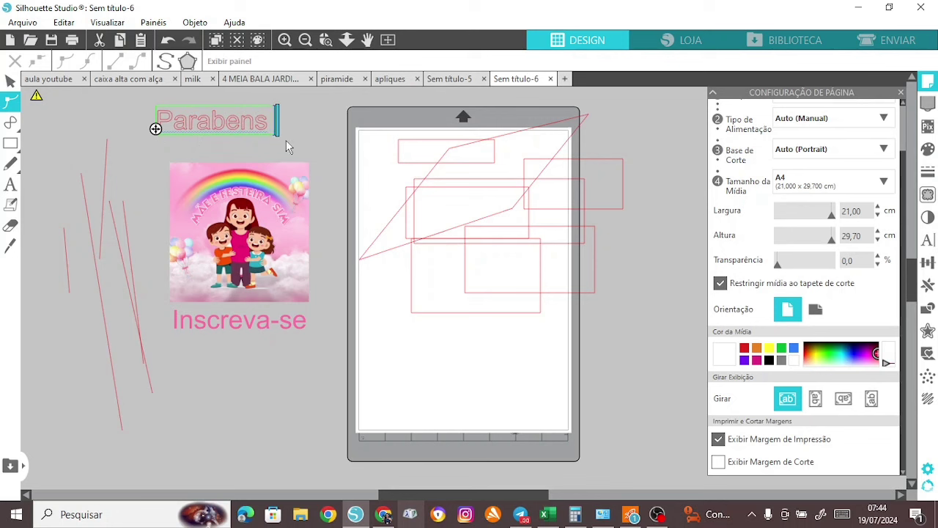
{"action": "left_click", "coordinate": [285, 140]}
{"action": "left_click_drag", "start_coordinate": [254, 137], "coordinate": [273, 150]}
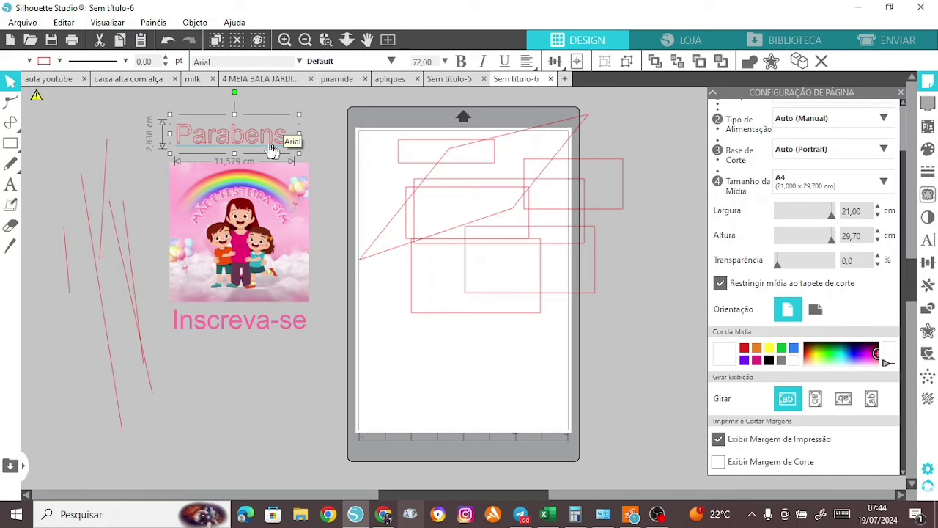
- Set the solid round eraser to size 7.10 and erase all the lines beside the rainbow picture
{"action": "left_click", "coordinate": [11, 228]}
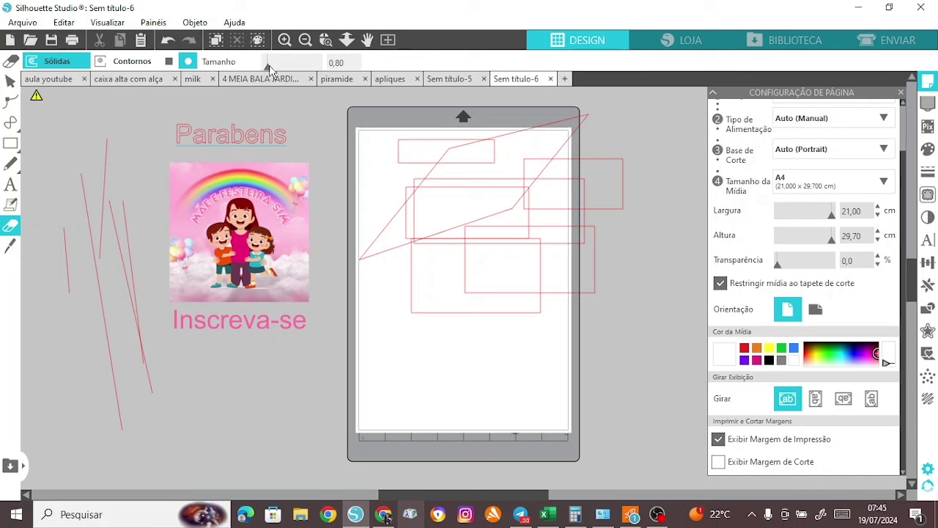
{"action": "left_click_drag", "start_coordinate": [269, 68], "coordinate": [303, 66]}
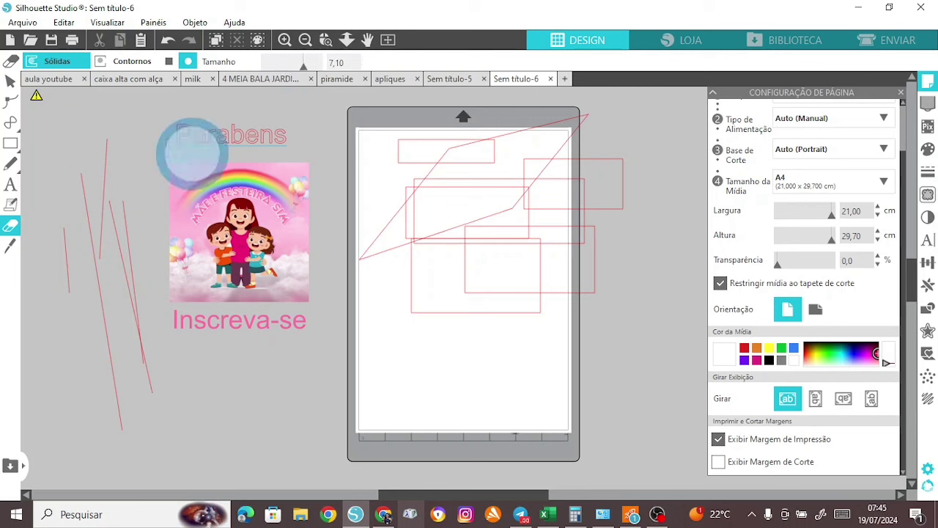
{"action": "mouse_move", "coordinate": [90, 160]}
{"action": "left_mouse_down"}
{"action": "mouse_move", "coordinate": [103, 278]}
{"action": "mouse_move", "coordinate": [129, 397]}
{"action": "mouse_move", "coordinate": [66, 188]}
{"action": "mouse_move", "coordinate": [66, 198]}
{"action": "mouse_move", "coordinate": [117, 404]}
{"action": "left_mouse_up"}
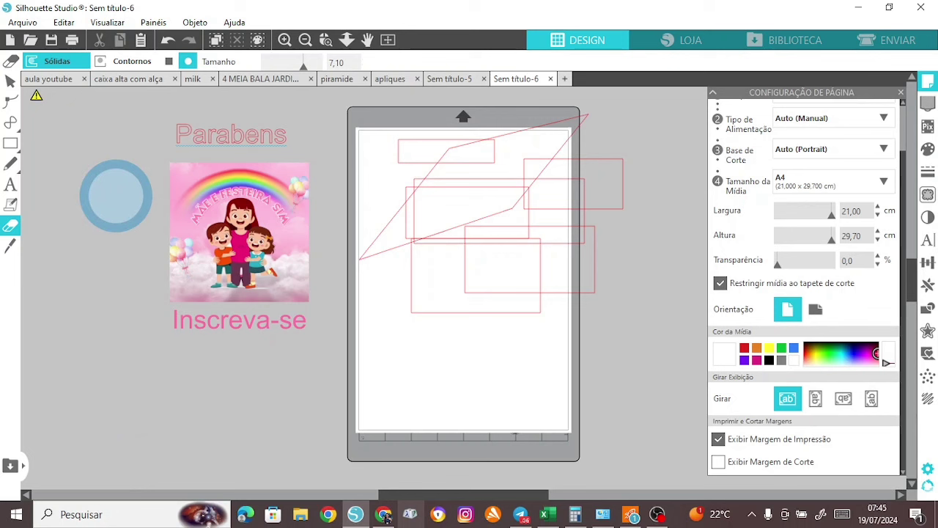
- Cut vertically through the overlapping shapes on the page with the straight knife and move the resulting pieces apart
{"action": "left_click", "coordinate": [10, 247]}
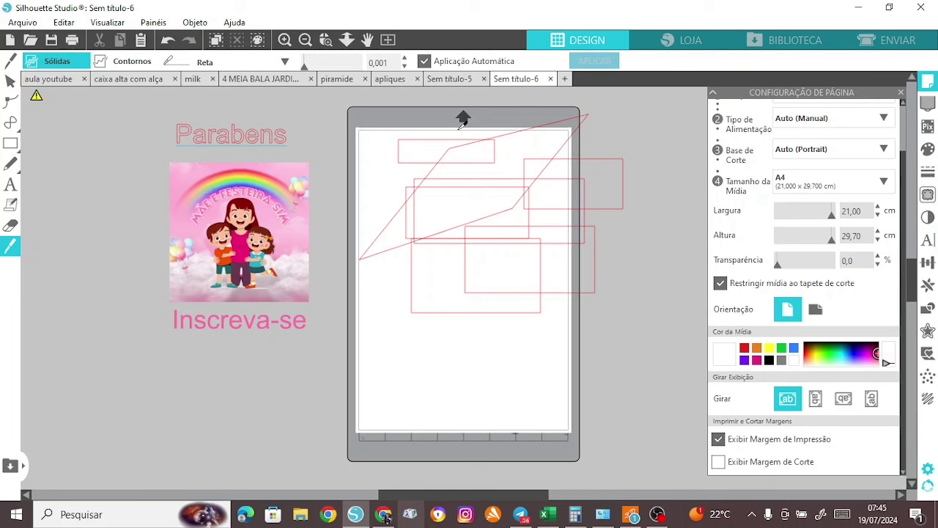
{"action": "mouse_move", "coordinate": [443, 133]}
{"action": "left_mouse_down"}
{"action": "mouse_move", "coordinate": [446, 368]}
{"action": "mouse_move", "coordinate": [461, 377]}
{"action": "mouse_move", "coordinate": [458, 395]}
{"action": "left_mouse_up"}
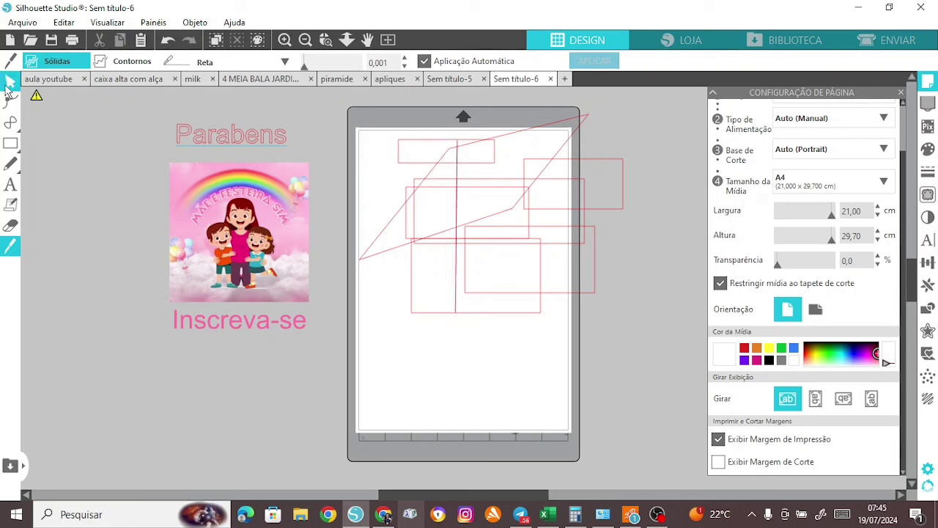
{"action": "left_click", "coordinate": [9, 87]}
{"action": "left_click", "coordinate": [434, 176]}
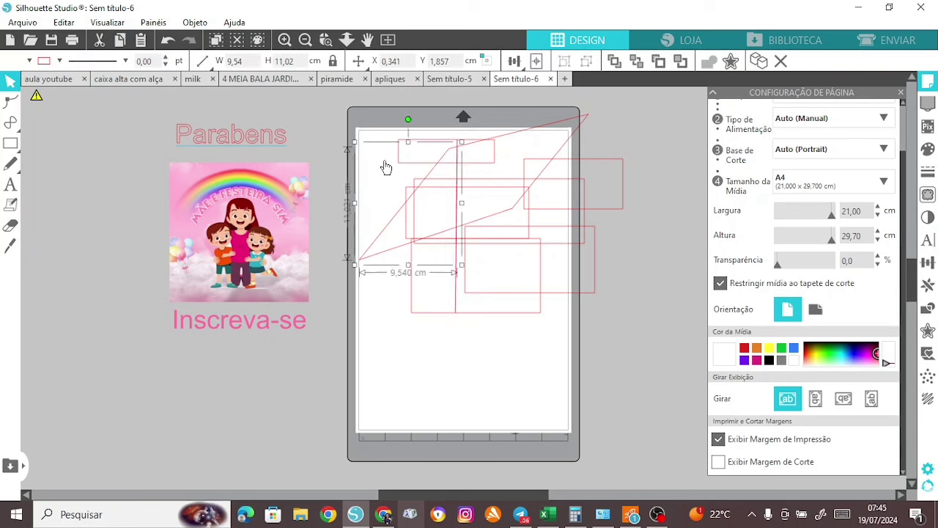
{"action": "left_click_drag", "start_coordinate": [386, 168], "coordinate": [339, 254]}
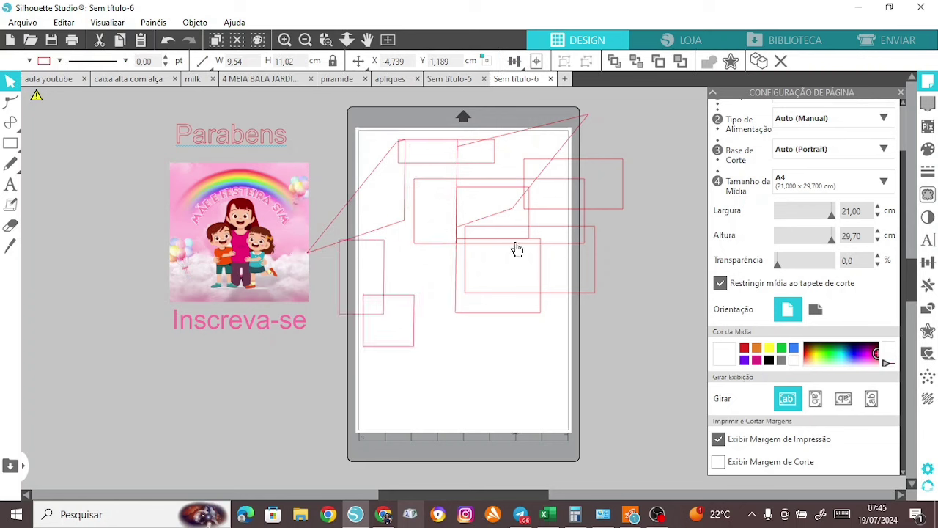
{"action": "left_click_drag", "start_coordinate": [473, 222], "coordinate": [590, 229]}
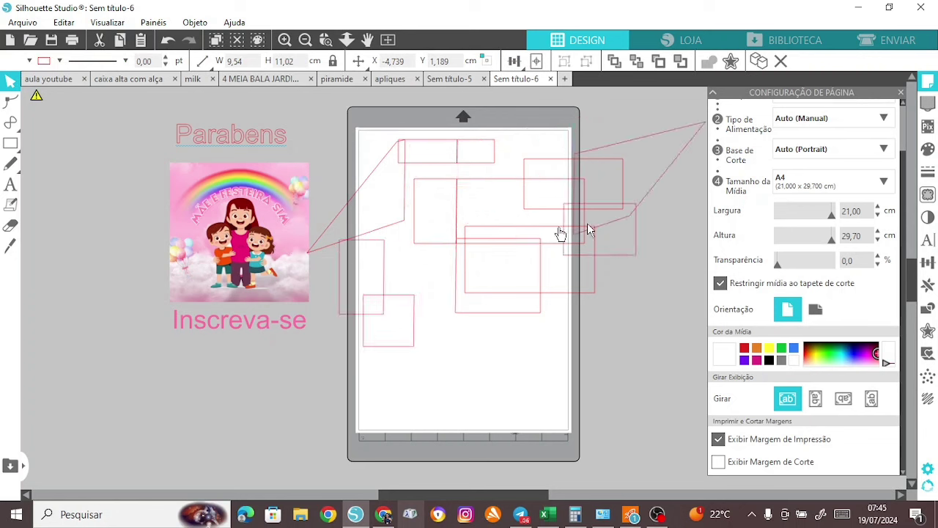
{"action": "left_click_drag", "start_coordinate": [491, 245], "coordinate": [578, 274]}
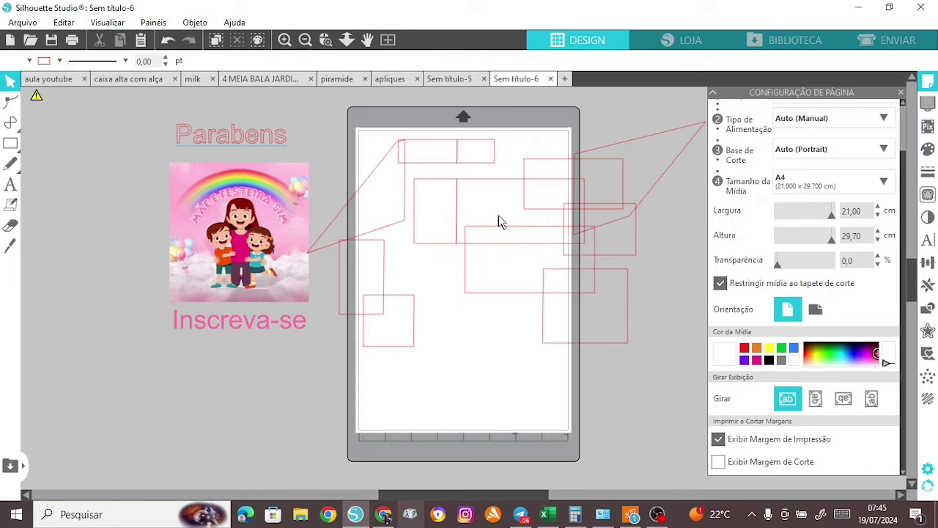
{"action": "left_click_drag", "start_coordinate": [503, 233], "coordinate": [592, 281]}
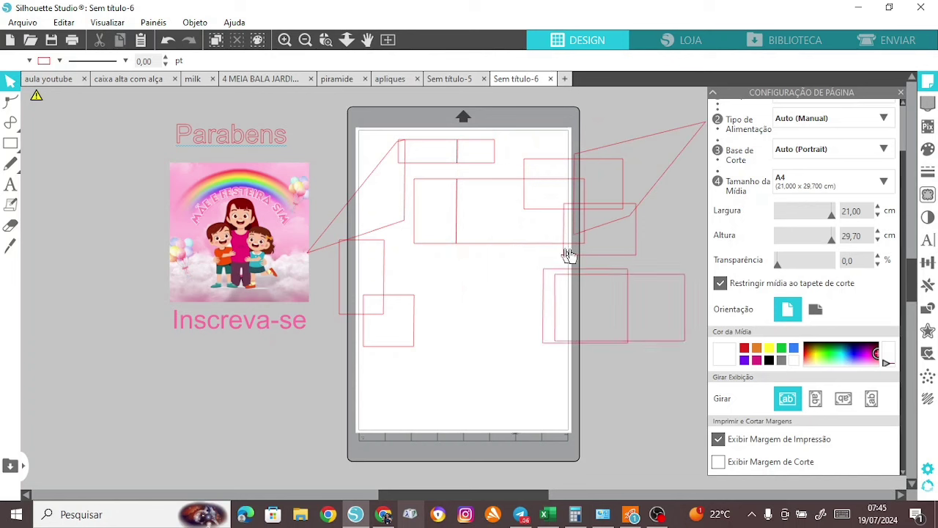
{"action": "left_click_drag", "start_coordinate": [515, 244], "coordinate": [584, 260]}
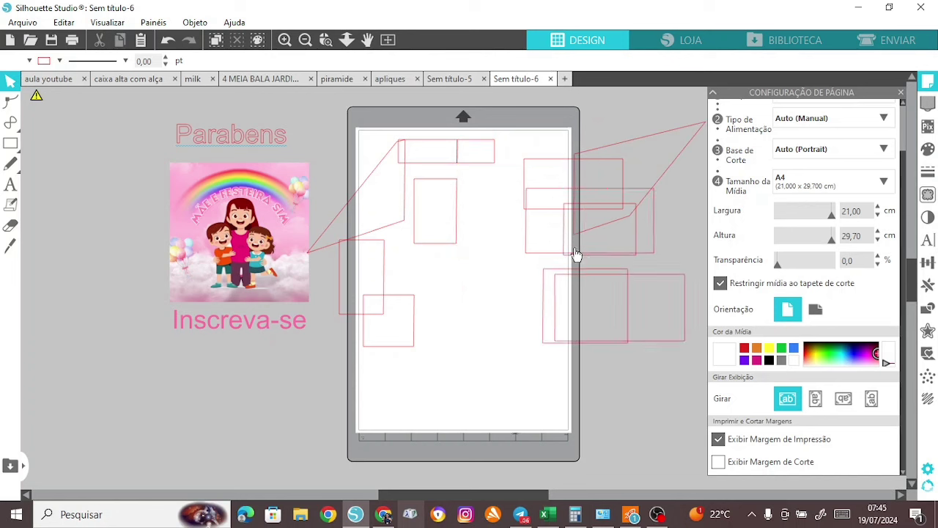
- Select all the shapes and cut pieces on and around the page and delete them
{"action": "left_click_drag", "start_coordinate": [359, 132], "coordinate": [666, 341]}
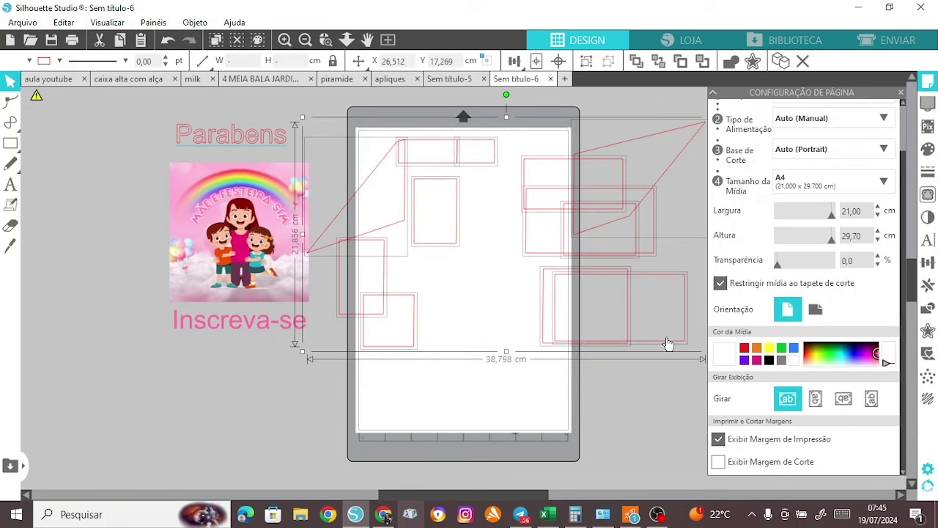
{"action": "key", "text": "Delete"}
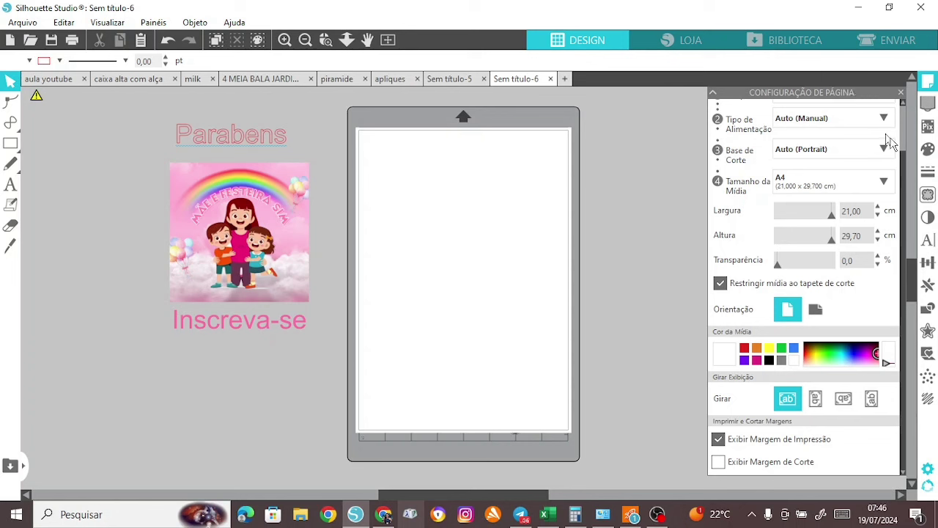
- Switch the page orientation to landscape and back to portrait
{"action": "scroll", "coordinate": [904, 108], "scroll_direction": "up", "scroll_amount": 1}
{"action": "scroll", "coordinate": [904, 108], "scroll_direction": "up", "scroll_amount": 2}
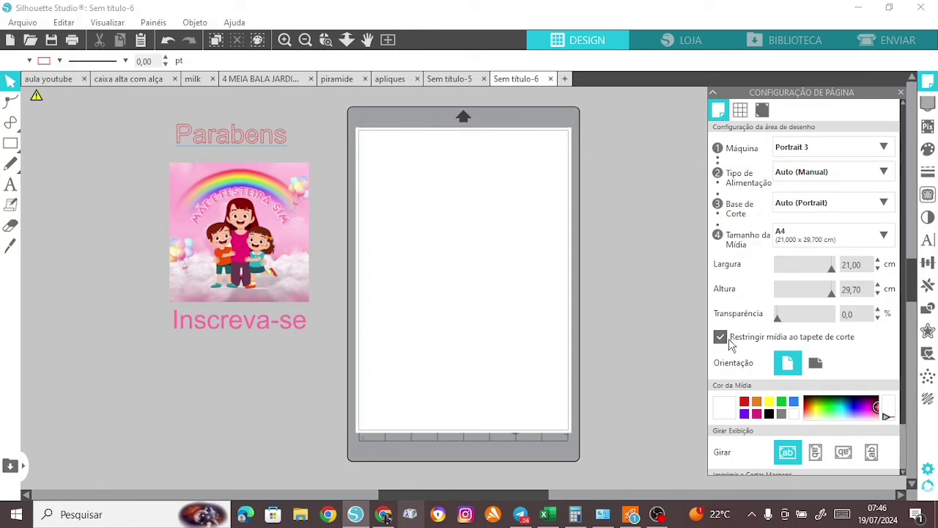
{"action": "left_click", "coordinate": [814, 372]}
{"action": "left_click", "coordinate": [788, 363]}
- Turn on the display of the cut margin (Exibir Margem de Corte) and return to the drawing-area settings
{"action": "scroll", "coordinate": [906, 344], "scroll_direction": "down", "scroll_amount": 1}
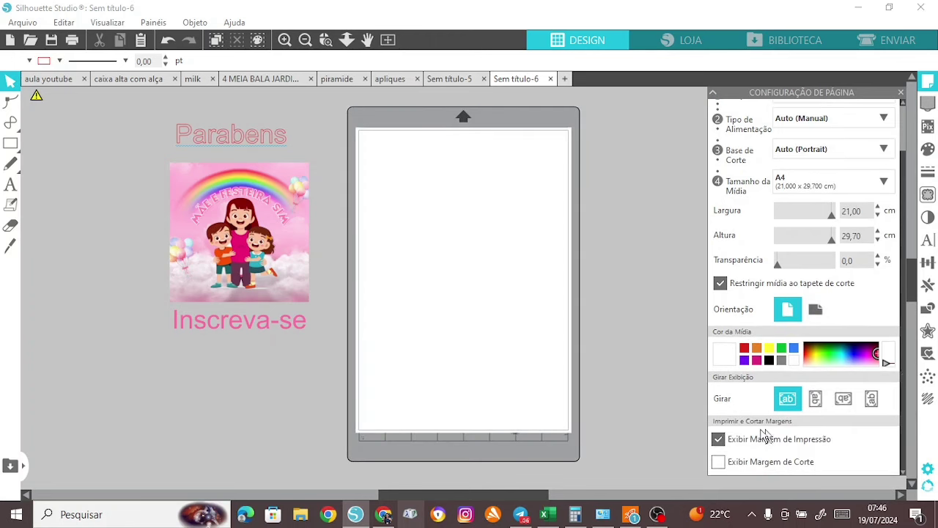
{"action": "left_click", "coordinate": [719, 462]}
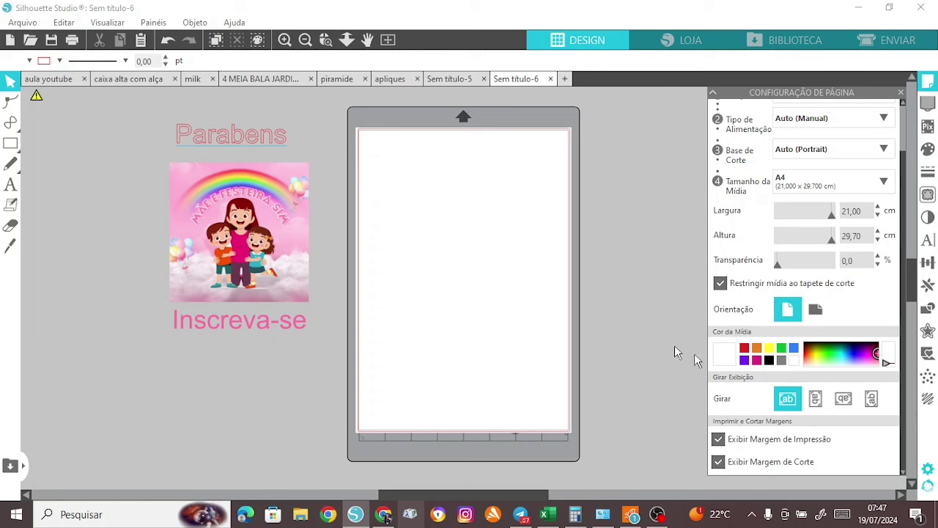
{"action": "left_click_drag", "start_coordinate": [903, 284], "coordinate": [907, 170]}
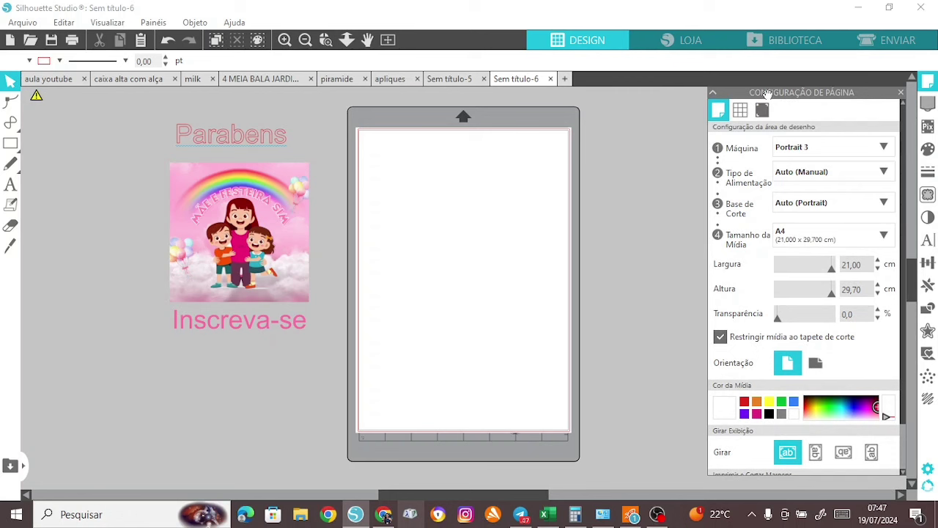
- Turn on the registration marks (Marcas de Registro) for the page
{"action": "left_click", "coordinate": [765, 110]}
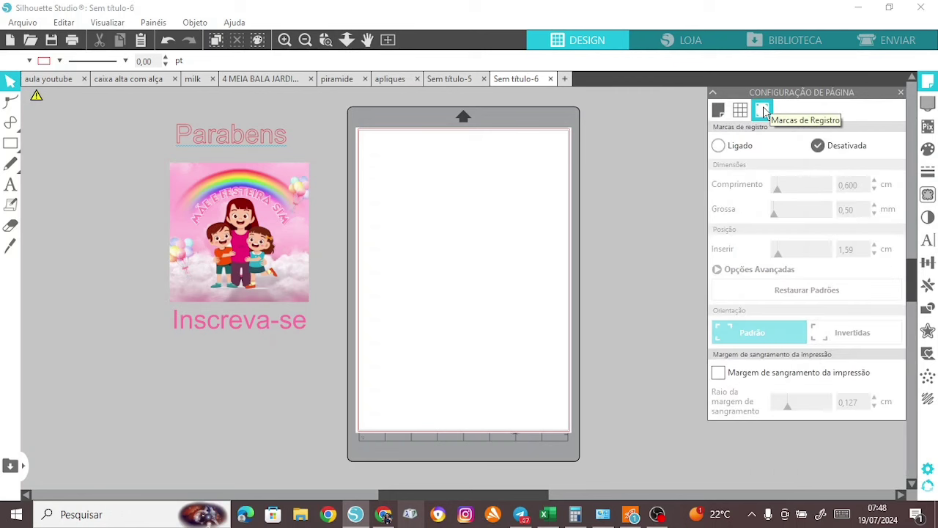
{"action": "left_click", "coordinate": [730, 149]}
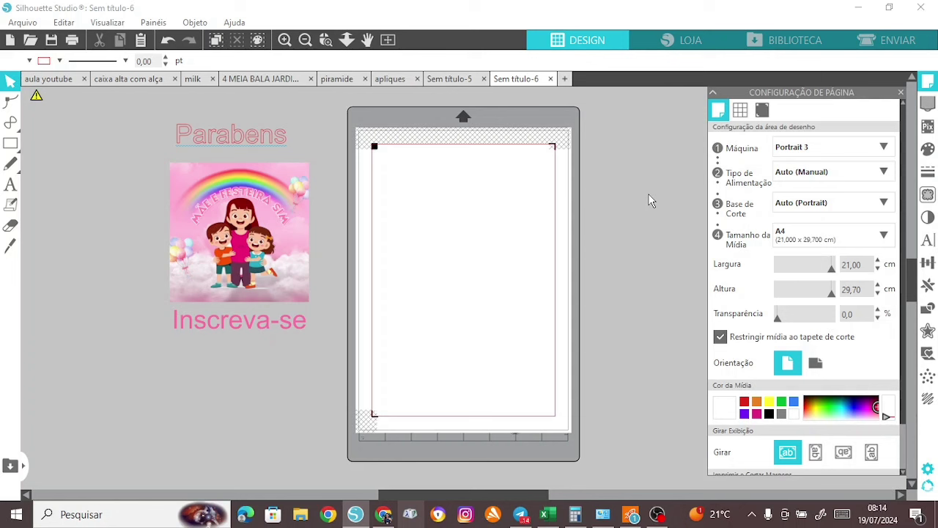
- Examine the solid color, gradient and pattern fill options (Preencher), including the fill transparency setting
{"action": "left_click", "coordinate": [931, 156]}
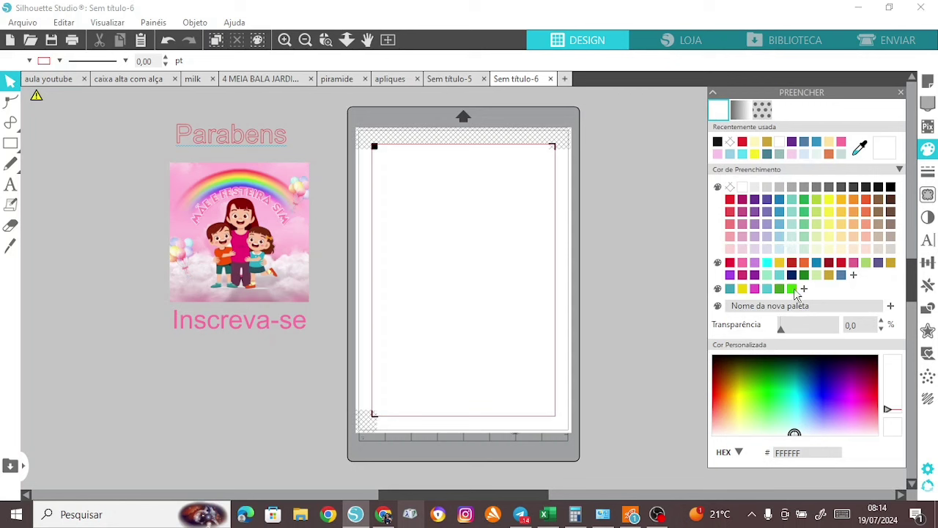
{"action": "left_click", "coordinate": [739, 114]}
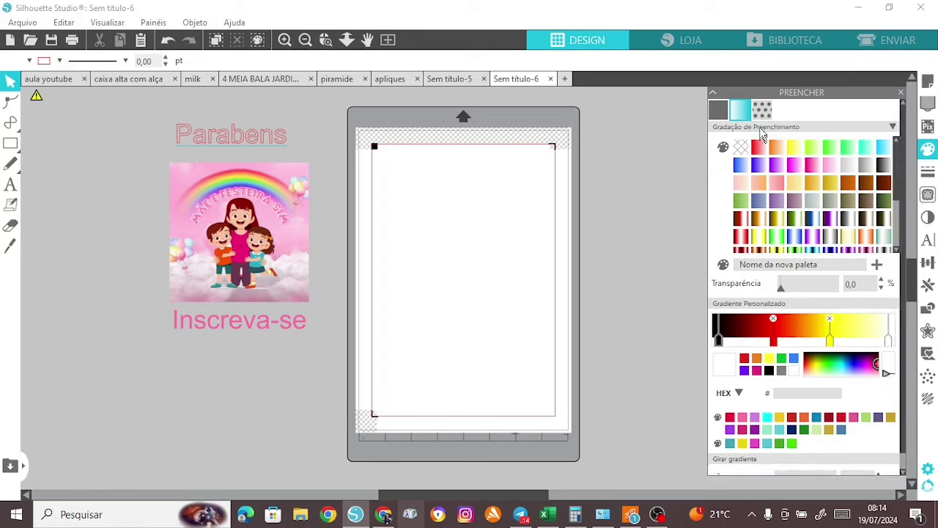
{"action": "left_click", "coordinate": [766, 116]}
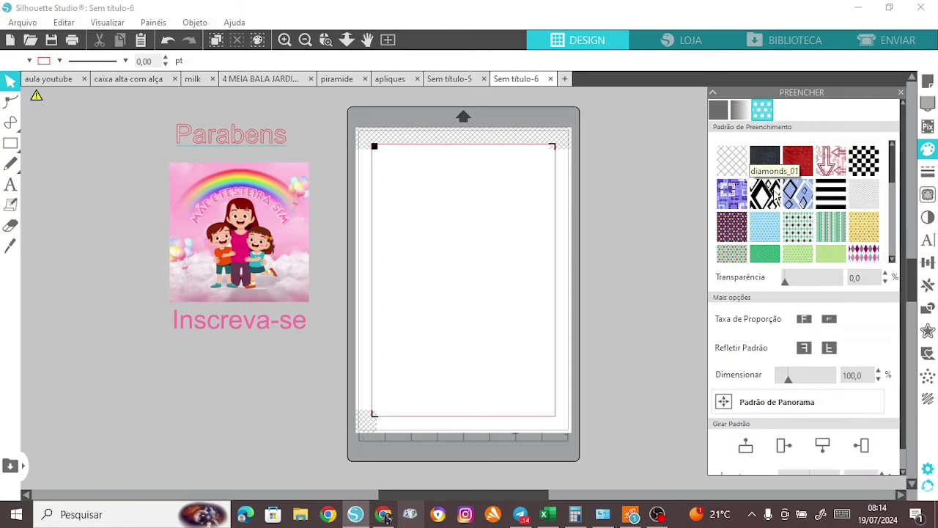
{"action": "left_click", "coordinate": [719, 111]}
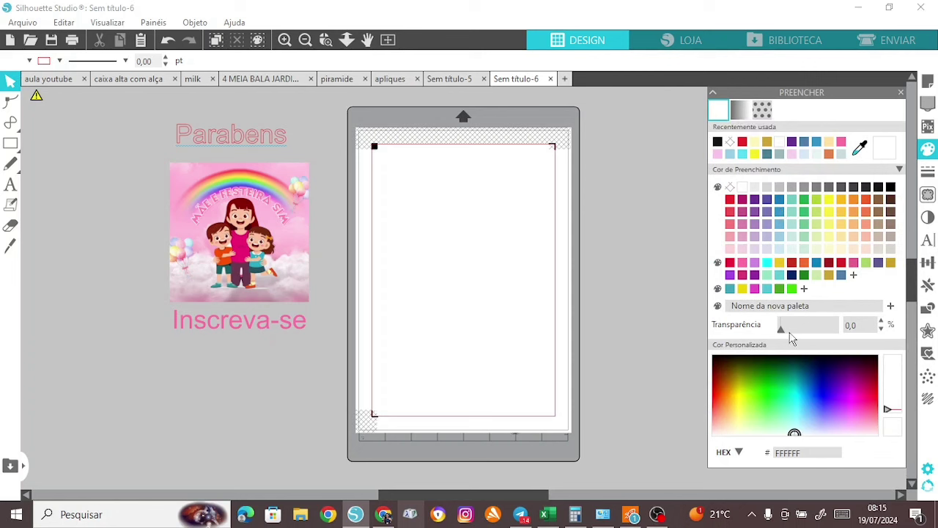
{"action": "left_click_drag", "start_coordinate": [790, 335], "coordinate": [758, 325]}
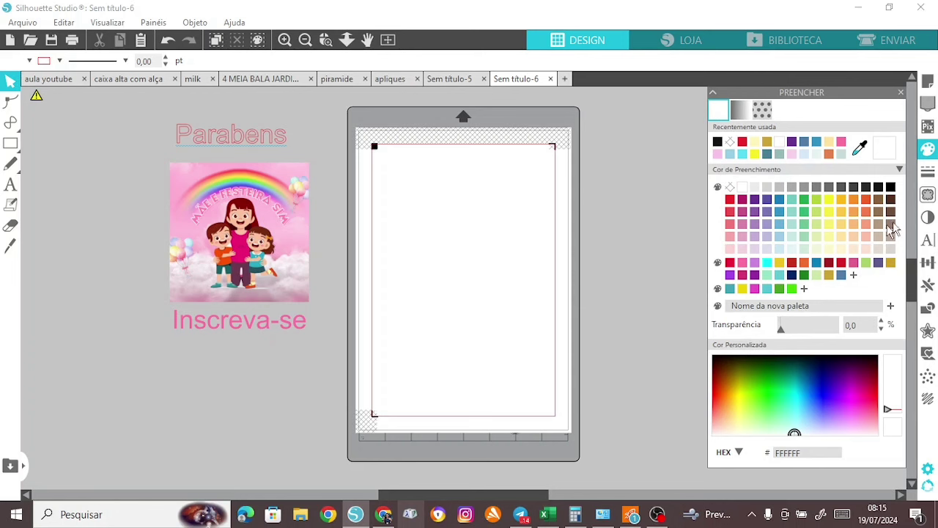
- Examine the line style options (Estilo de Linha), including the available dash styles, line colors, thickness and corner types
{"action": "left_click", "coordinate": [935, 179]}
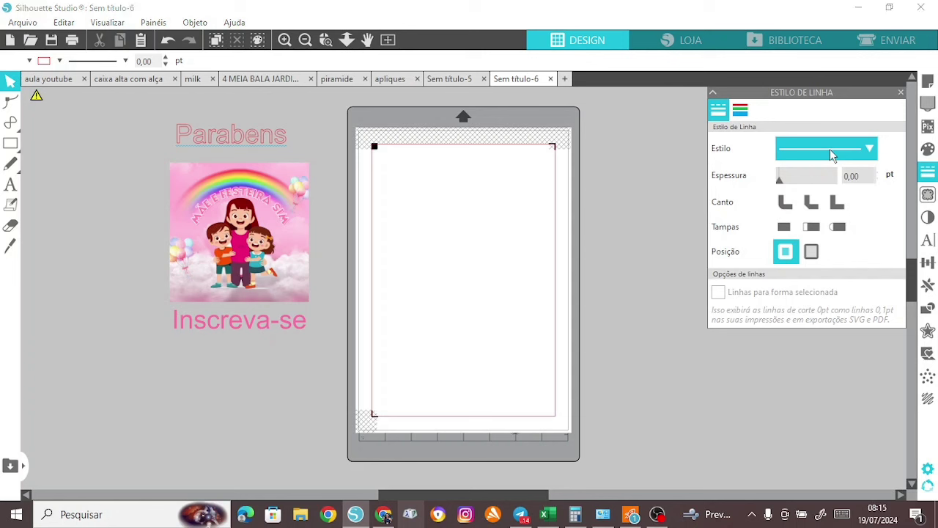
{"action": "left_click", "coordinate": [831, 154]}
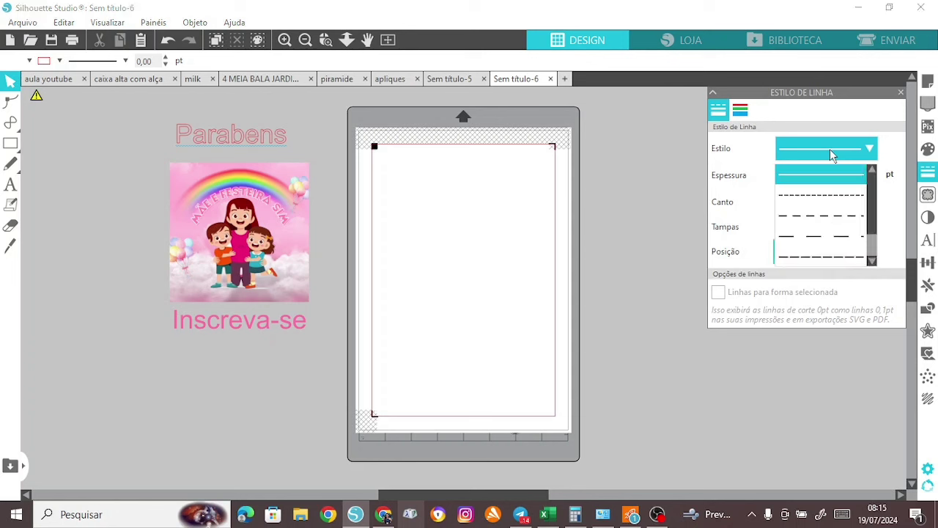
{"action": "left_click", "coordinate": [830, 149]}
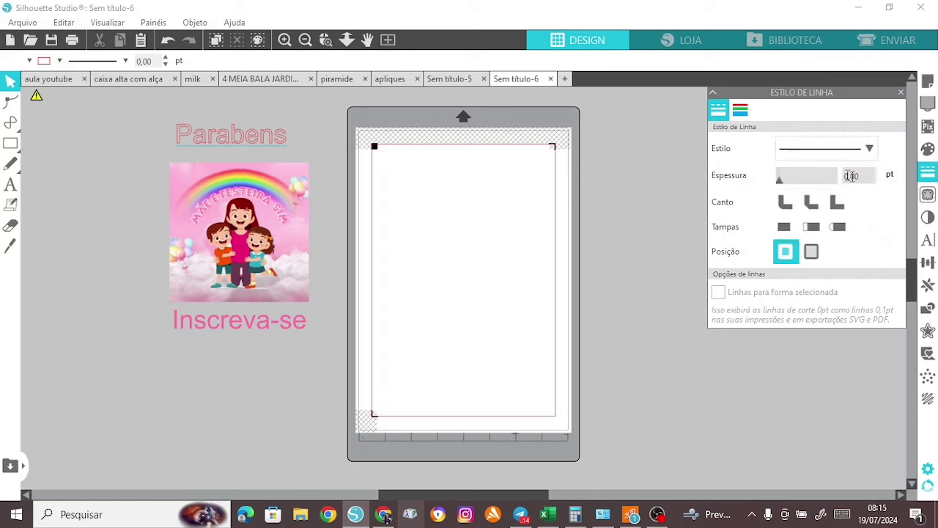
{"action": "left_click", "coordinate": [739, 114]}
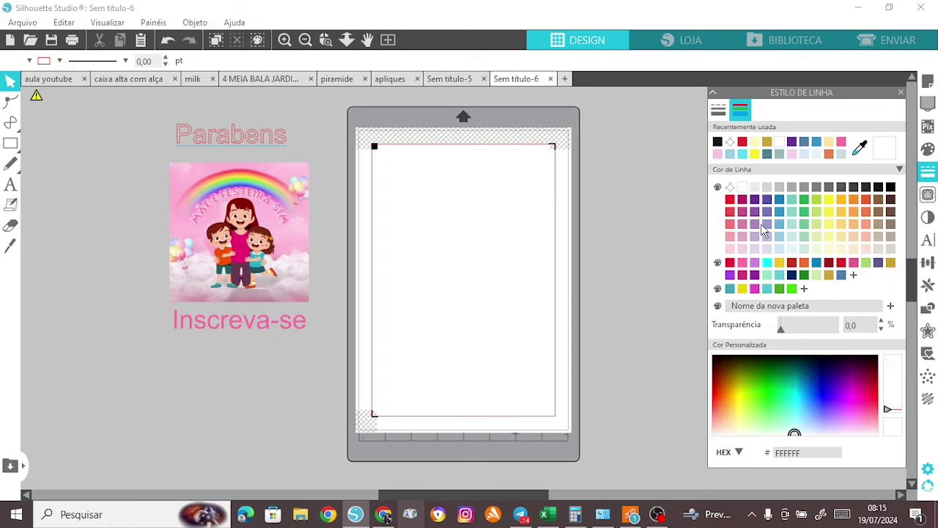
{"action": "left_click", "coordinate": [731, 143]}
{"action": "left_click", "coordinate": [718, 111]}
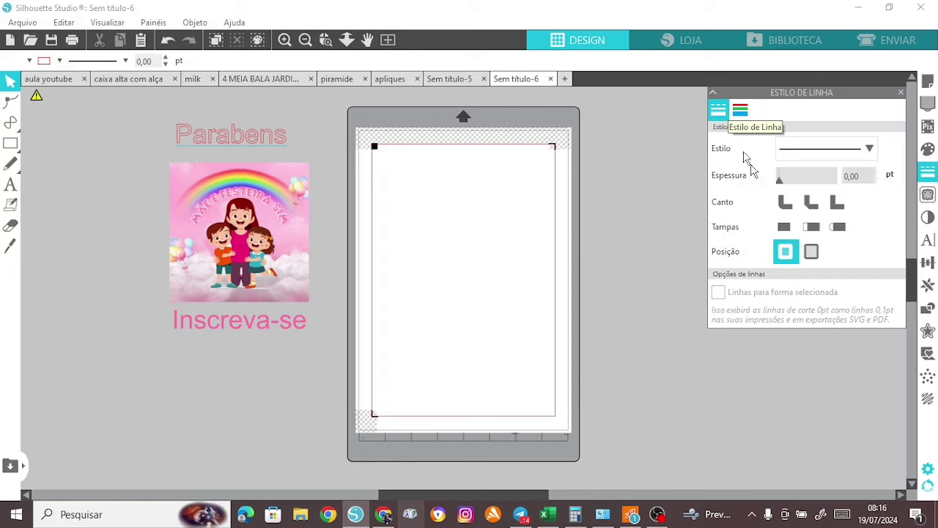
{"action": "left_click", "coordinate": [785, 202]}
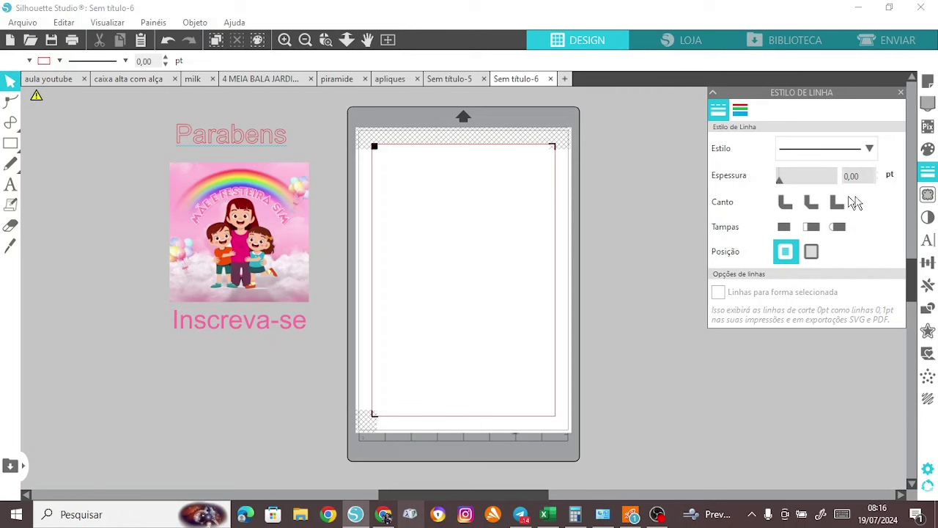
- Examine the trace settings (Rastrear) and browse the font list in the text style settings (Estilo de Texto)
{"action": "left_click", "coordinate": [929, 195]}
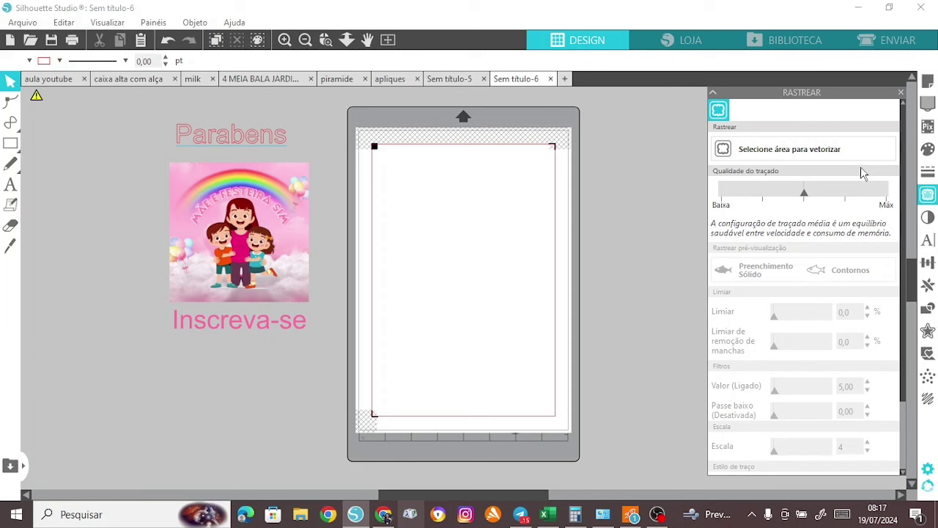
{"action": "left_click", "coordinate": [927, 241]}
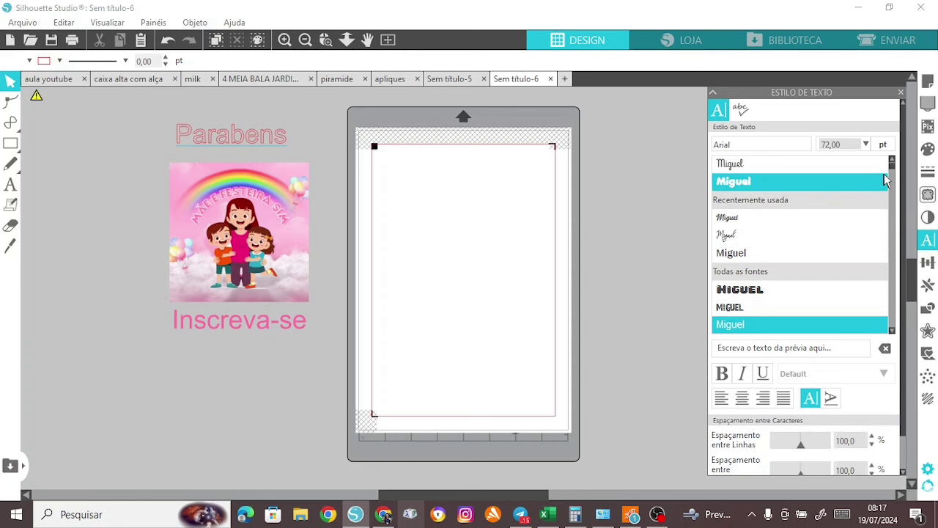
{"action": "scroll", "coordinate": [894, 183], "scroll_direction": "down", "scroll_amount": 2}
{"action": "scroll", "coordinate": [894, 182], "scroll_direction": "down", "scroll_amount": 3}
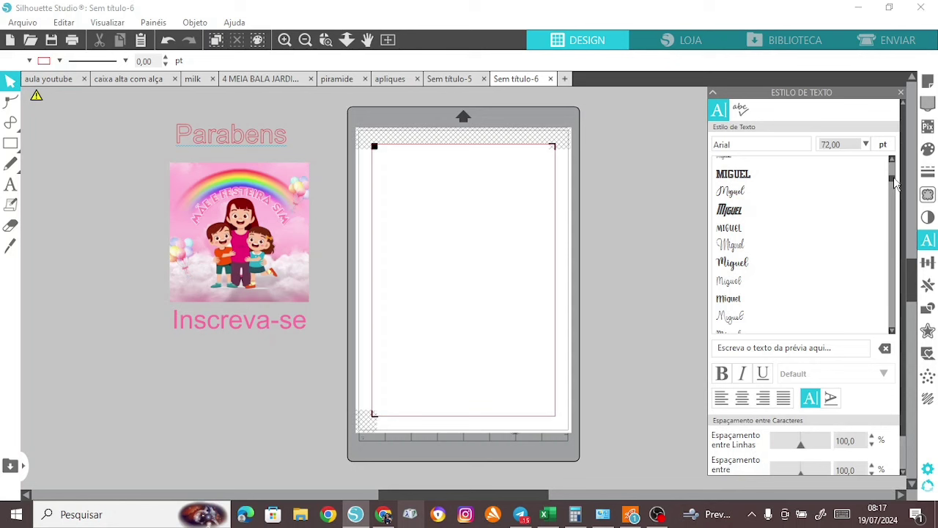
{"action": "scroll", "coordinate": [896, 167], "scroll_direction": "up", "scroll_amount": 5}
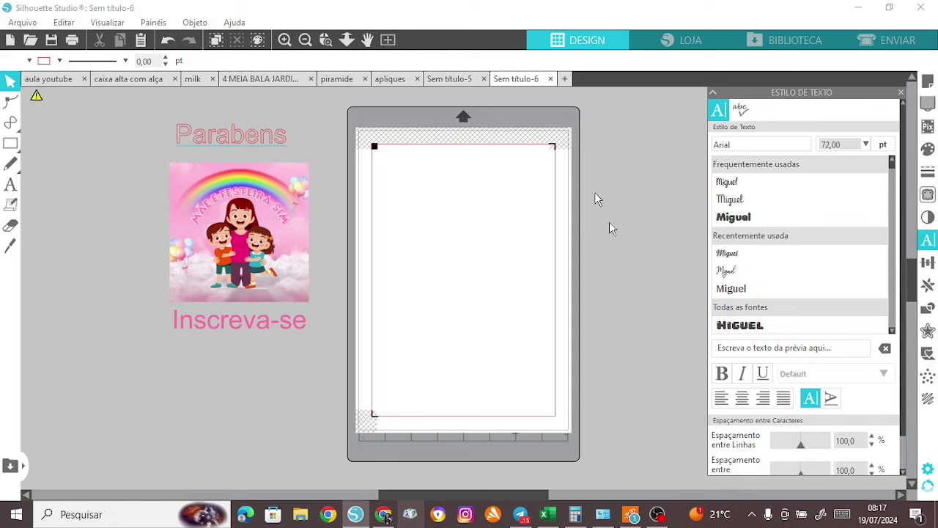
- Set the font preview text to "Inscreva-se" and browse how it looks in the available fonts
{"action": "left_click", "coordinate": [779, 349]}
{"action": "type", "text": "Inscre"}
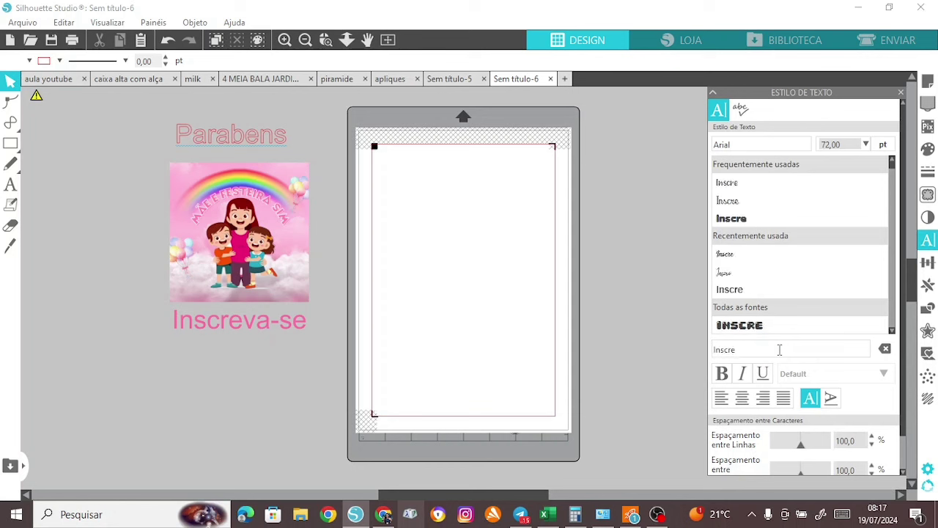
{"action": "type", "text": "va-se"}
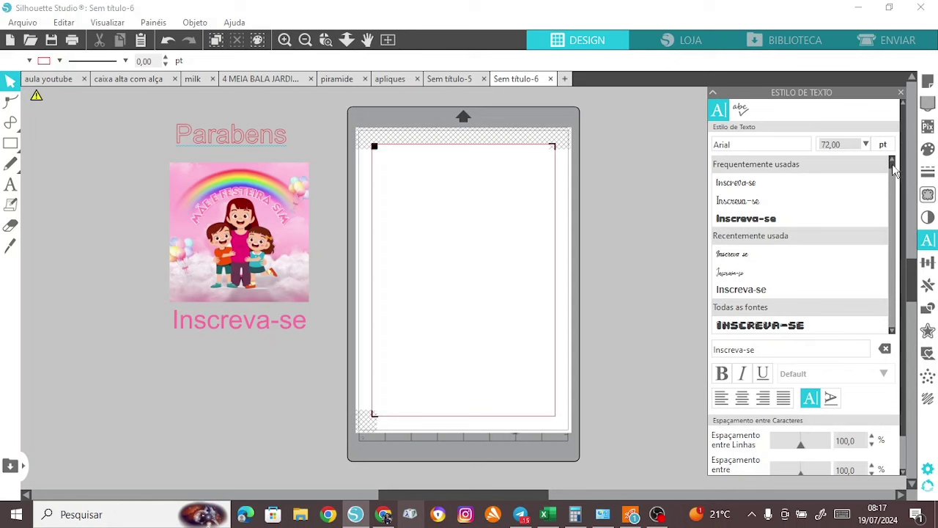
{"action": "left_click_drag", "start_coordinate": [893, 170], "coordinate": [893, 180]}
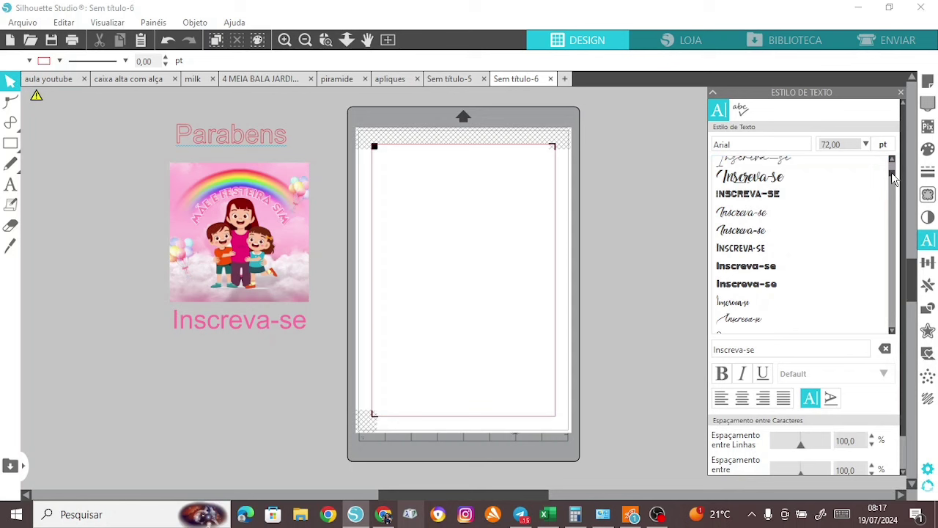
{"action": "left_click_drag", "start_coordinate": [894, 180], "coordinate": [893, 191]}
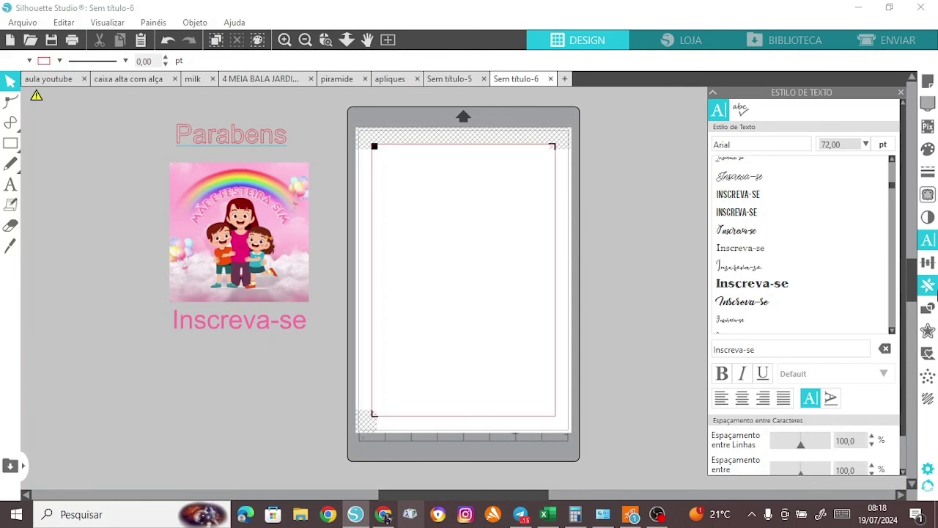
- Duplicate the family image with its "Inscreva-se" text once to the right and once below, and replicate the lower copy into a row of four
{"action": "left_click", "coordinate": [930, 286]}
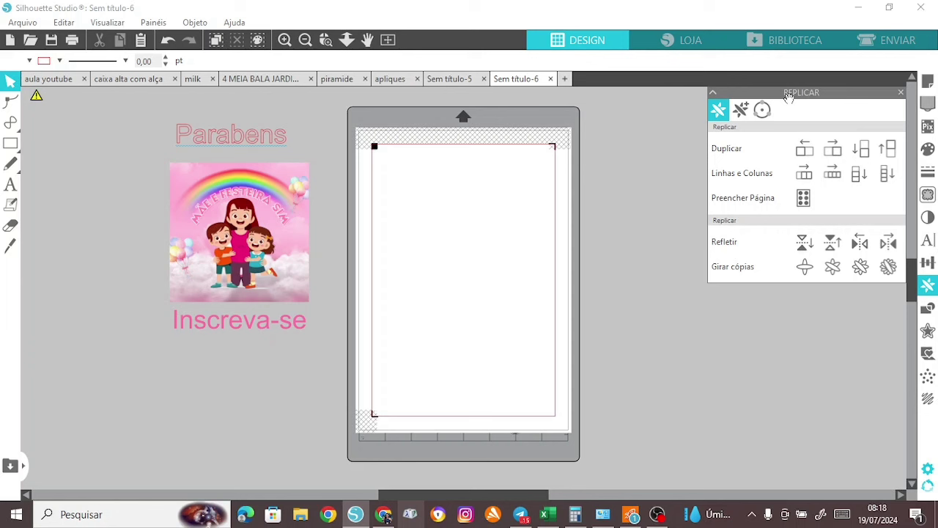
{"action": "left_click", "coordinate": [258, 227]}
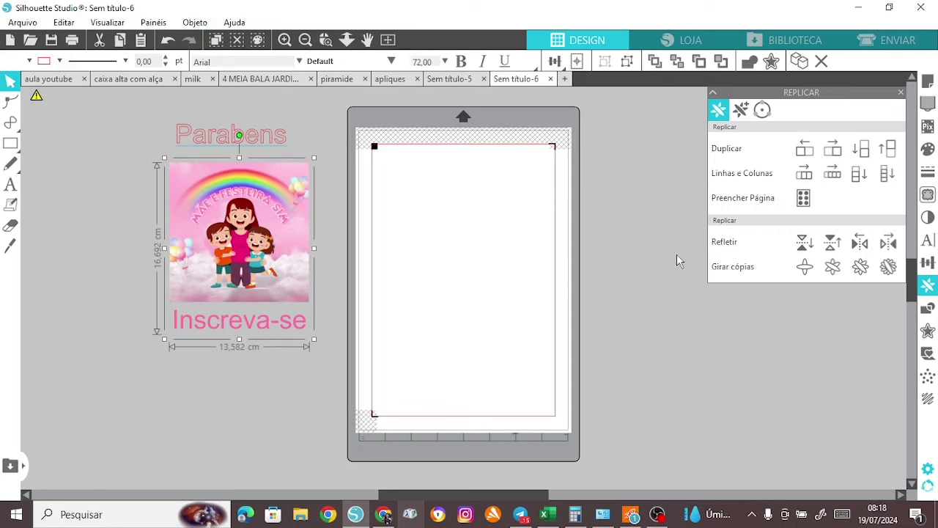
{"action": "left_click", "coordinate": [832, 149]}
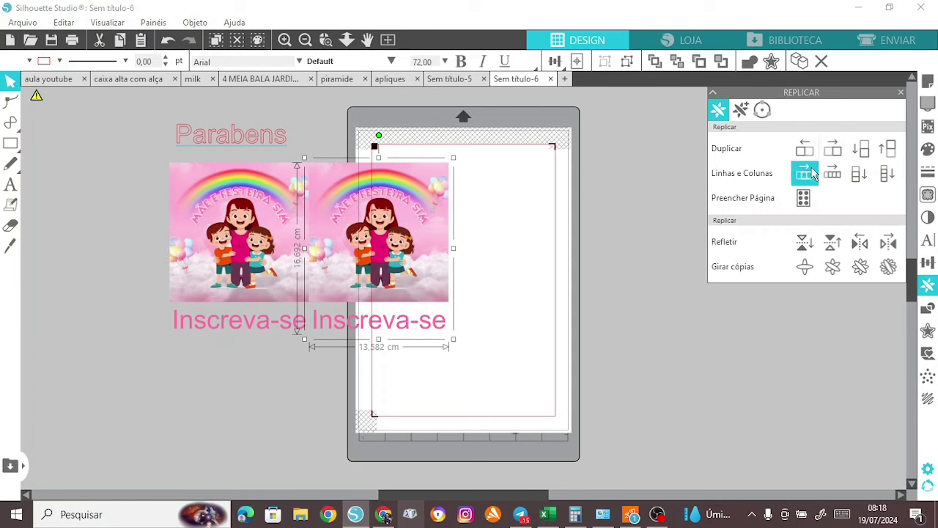
{"action": "left_click", "coordinate": [868, 150]}
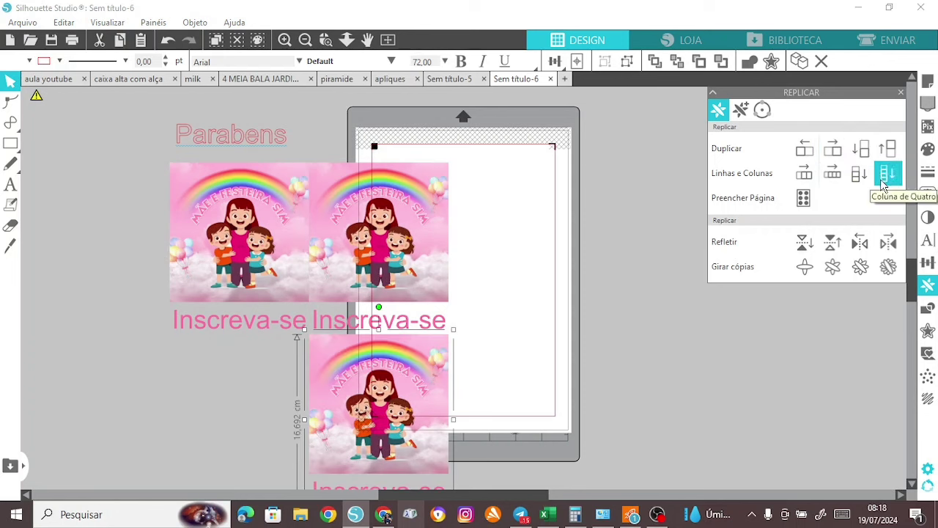
{"action": "left_click", "coordinate": [840, 177]}
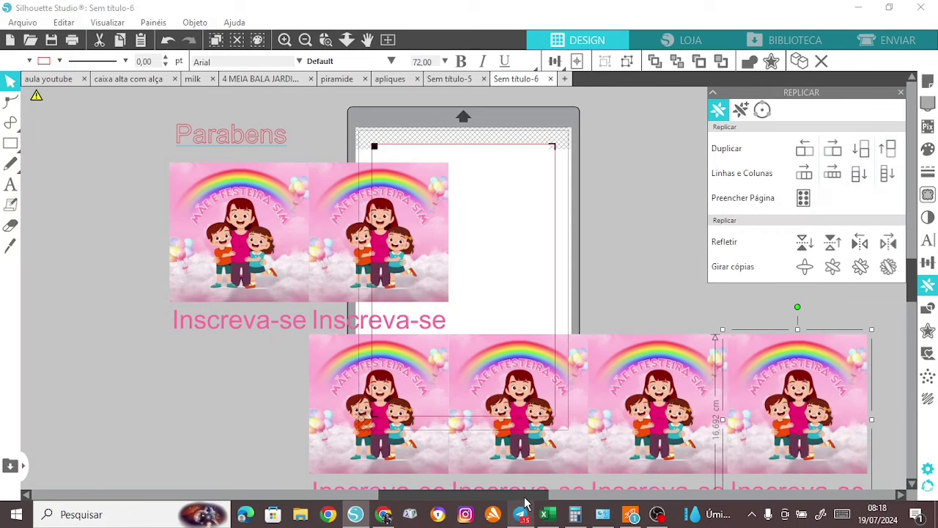
- Move the last copy of the row to the empty area right of the page and mirror a copy of it to the left
{"action": "scroll", "coordinate": [524, 484], "scroll_direction": "right", "scroll_amount": 3}
{"action": "left_click_drag", "start_coordinate": [595, 404], "coordinate": [562, 211]}
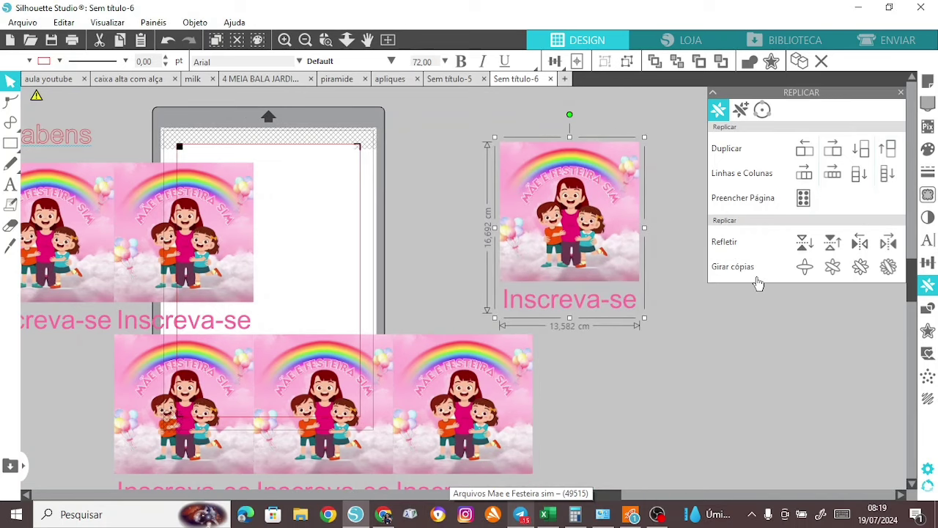
{"action": "left_click", "coordinate": [859, 245]}
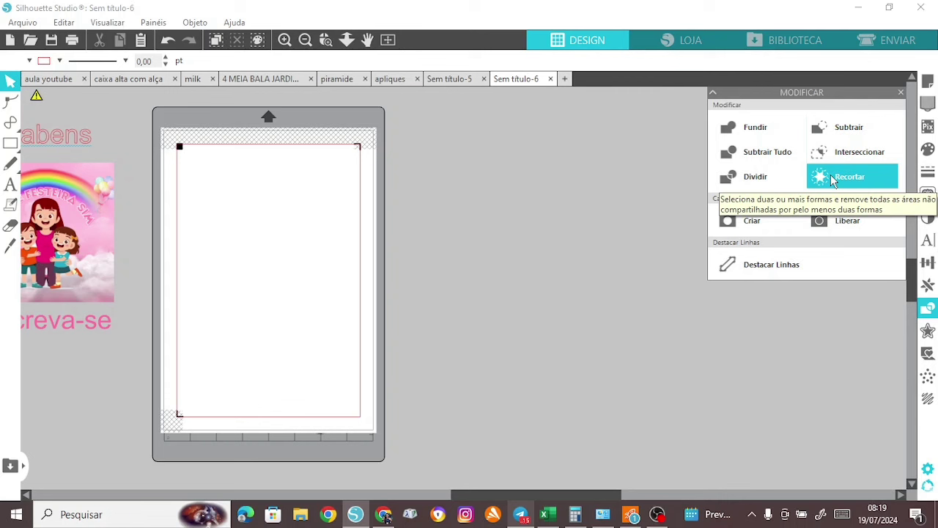
- Open the offset settings (Deslocar) and merge the image pngtree-cowboy-on-horse-png-image_6110842 from the vaquejada folder into the drawing
{"action": "left_click", "coordinate": [928, 333]}
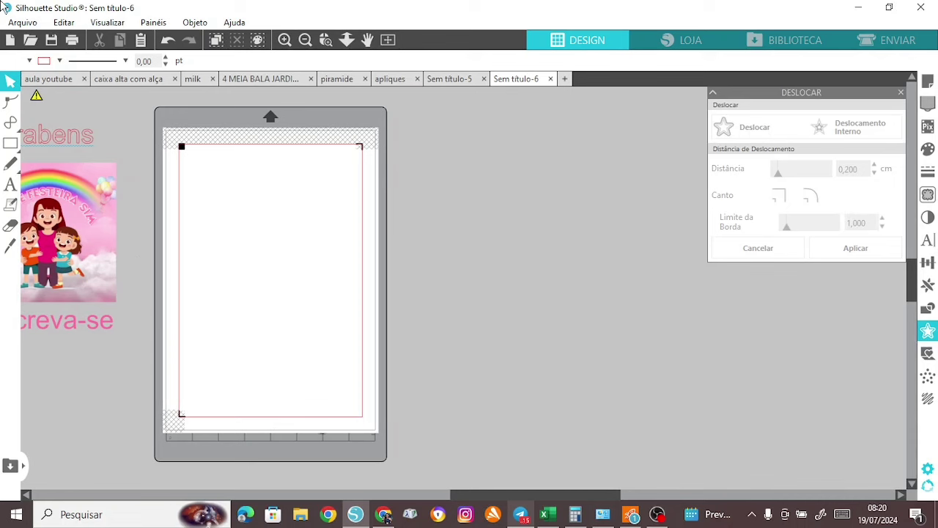
{"action": "left_click", "coordinate": [22, 23]}
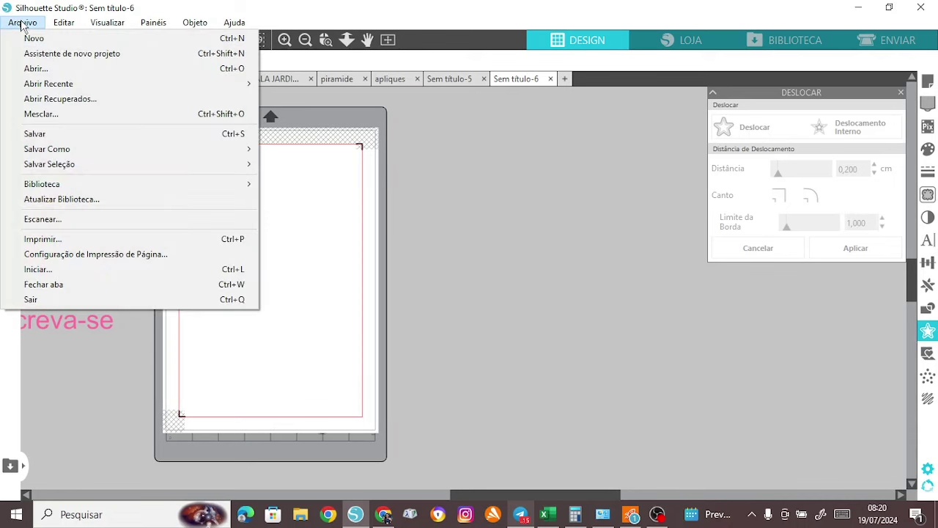
{"action": "left_click", "coordinate": [57, 116]}
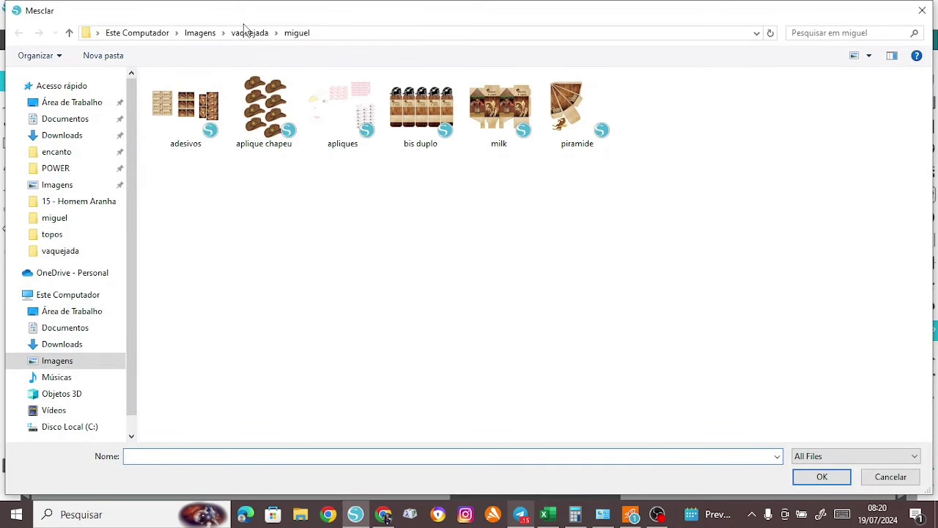
{"action": "left_click", "coordinate": [249, 36]}
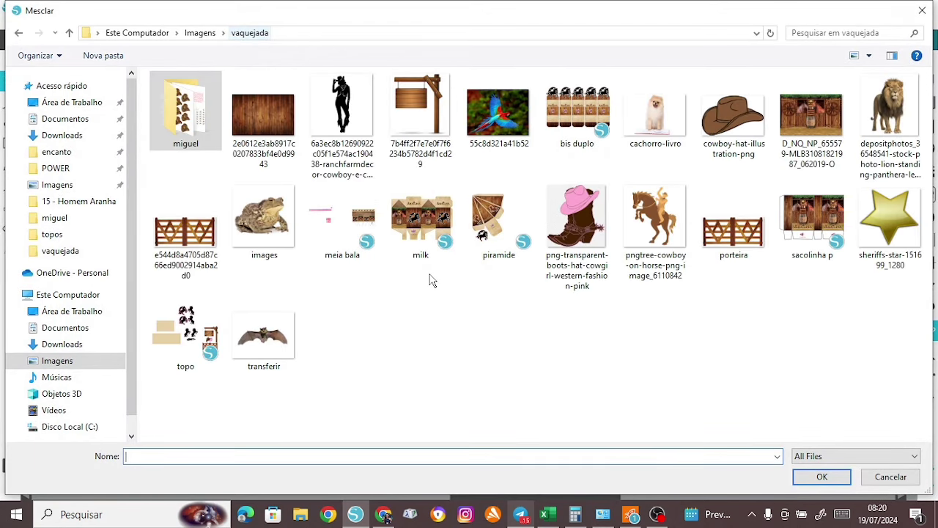
{"action": "double_click", "coordinate": [648, 241]}
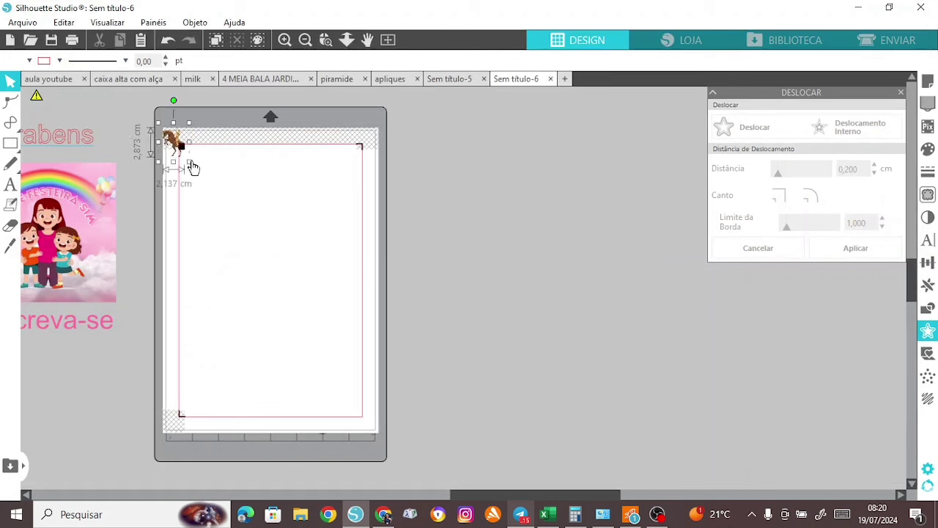
- Enlarge the cowboy-on-horse image to about 11.59 × 15.58 cm and move it to the empty area right of the page
{"action": "left_click_drag", "start_coordinate": [189, 162], "coordinate": [300, 293]}
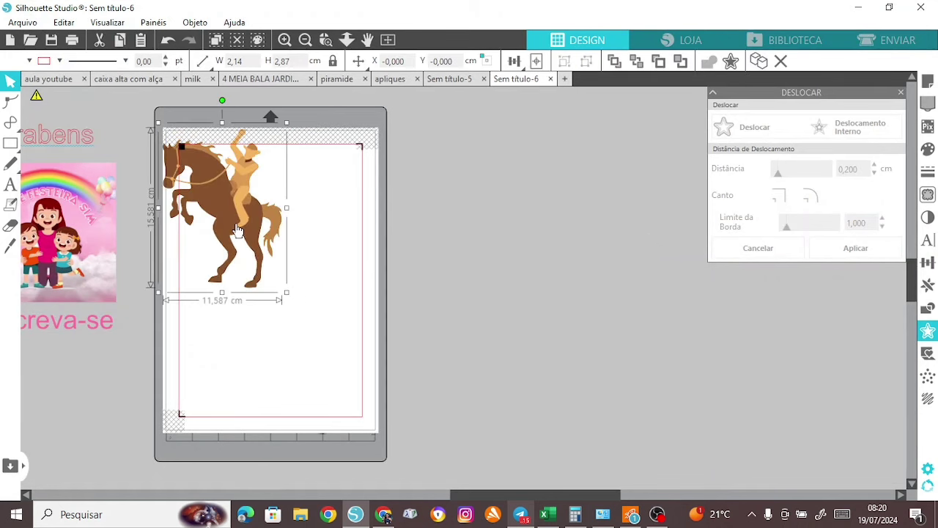
{"action": "left_click_drag", "start_coordinate": [237, 231], "coordinate": [505, 302]}
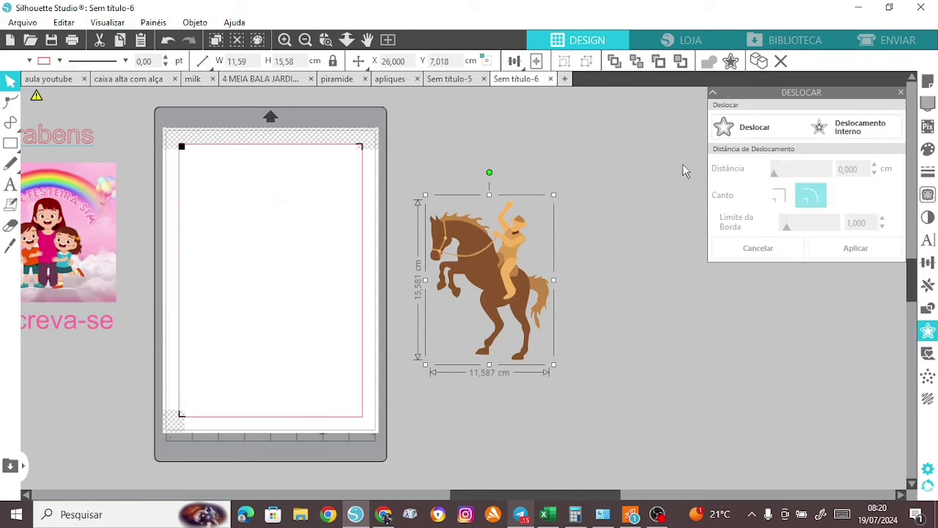
- Apply an outward offset of 0,200 cm around the cowboy-on-horse image
{"action": "left_click", "coordinate": [755, 129]}
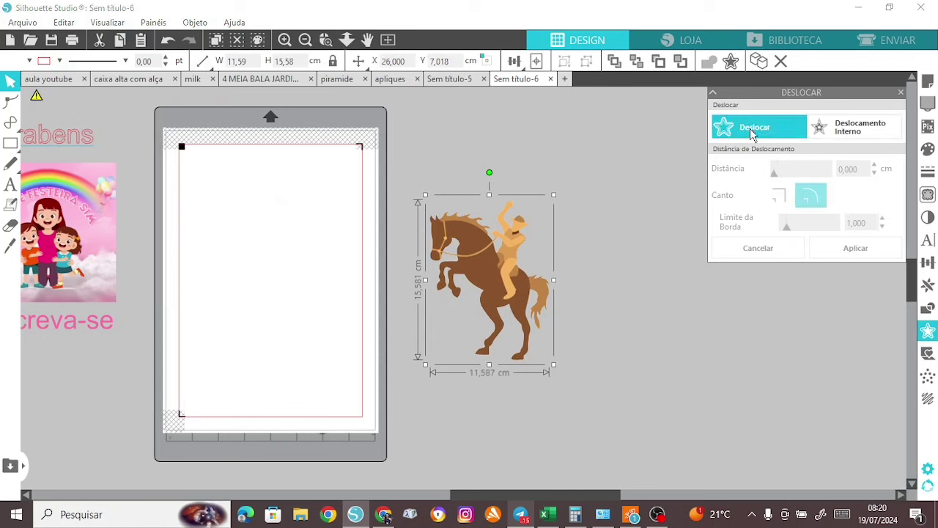
{"action": "left_click", "coordinate": [753, 130]}
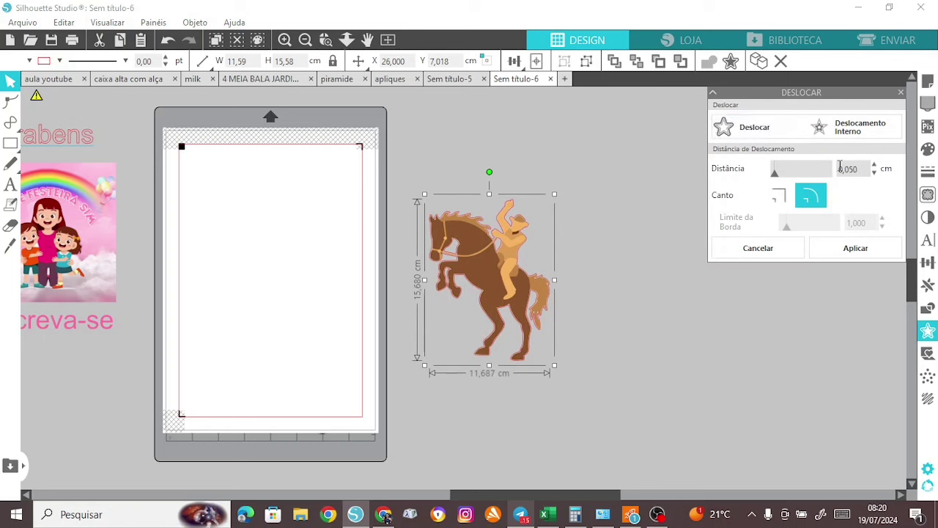
{"action": "left_click_drag", "start_coordinate": [840, 167], "coordinate": [873, 176]}
{"action": "key", "text": "BackSpace"}
{"action": "type", "text": "200"}
{"action": "left_click", "coordinate": [847, 250]}
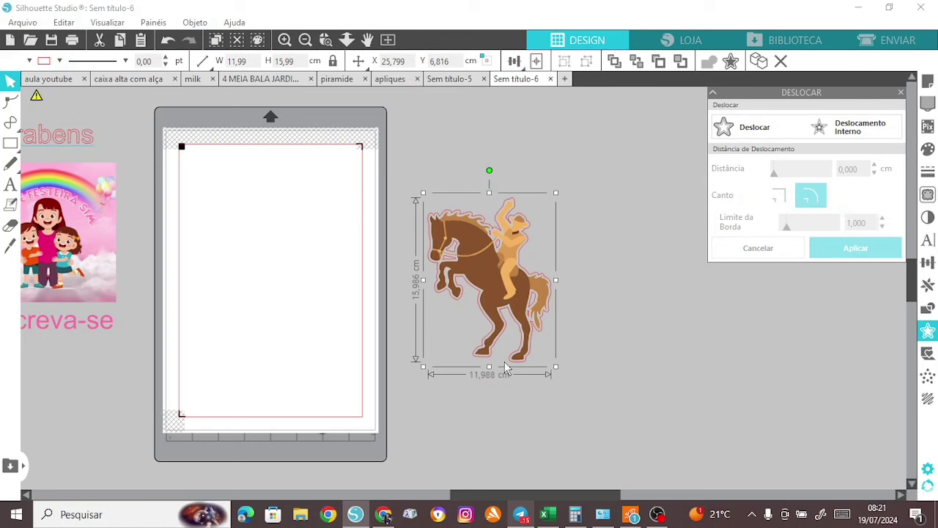
- Release the compound path of the cowboy's offset outline and remove its inner contours, keeping only the outer contour
{"action": "left_click", "coordinate": [284, 40]}
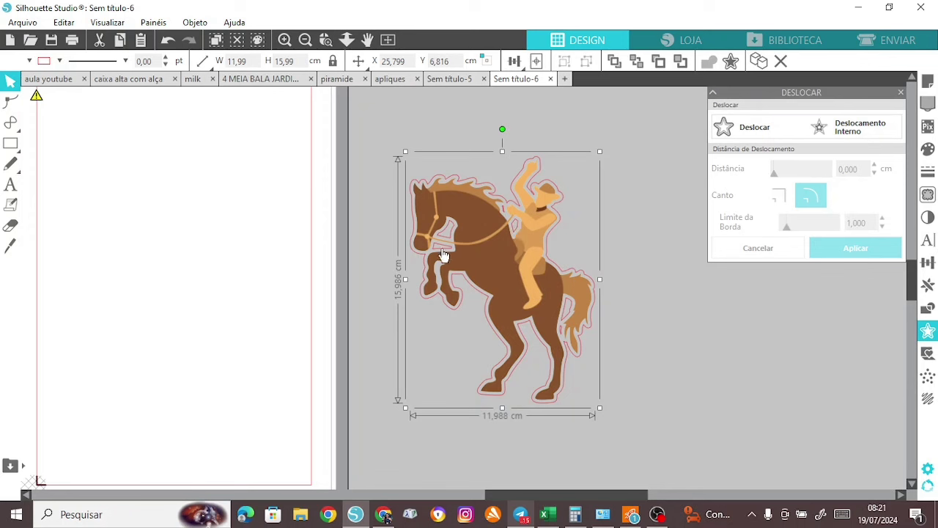
{"action": "right_click", "coordinate": [558, 402]}
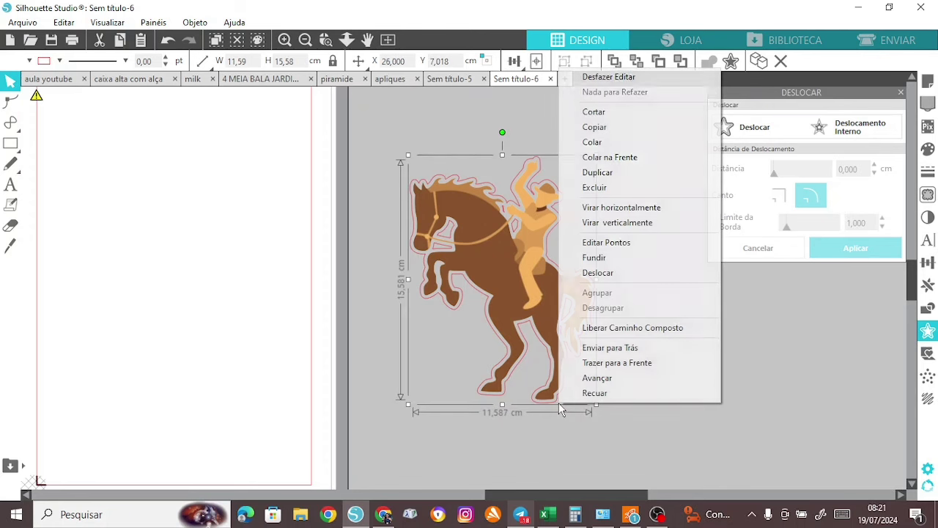
{"action": "left_click", "coordinate": [615, 328]}
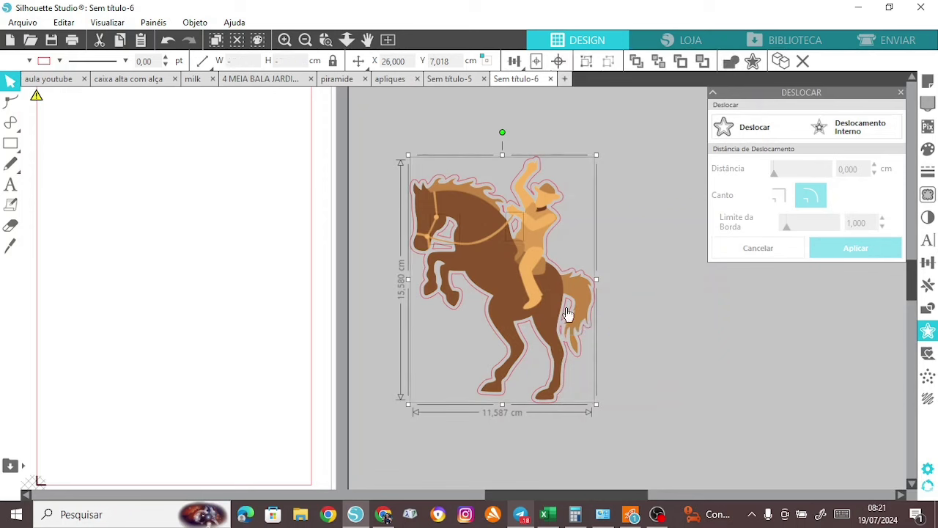
{"action": "left_click", "coordinate": [561, 411]}
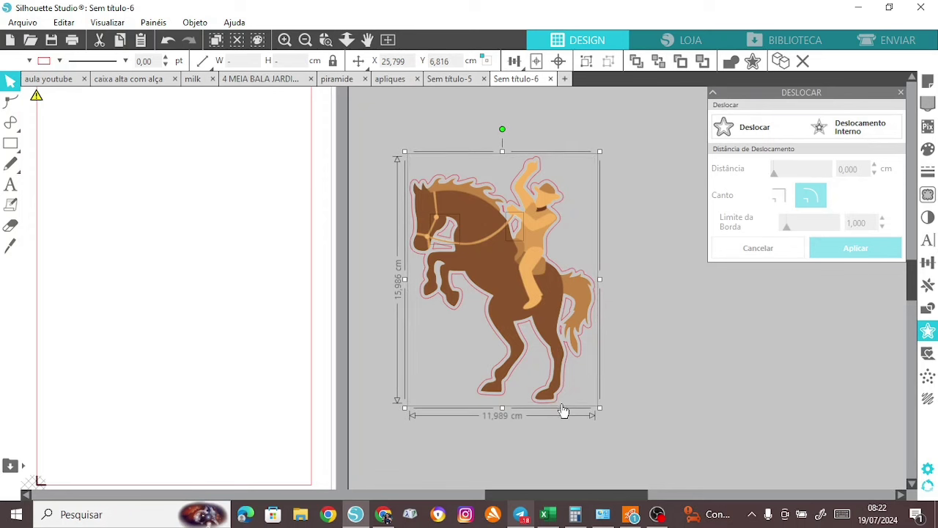
{"action": "left_click", "coordinate": [562, 409]}
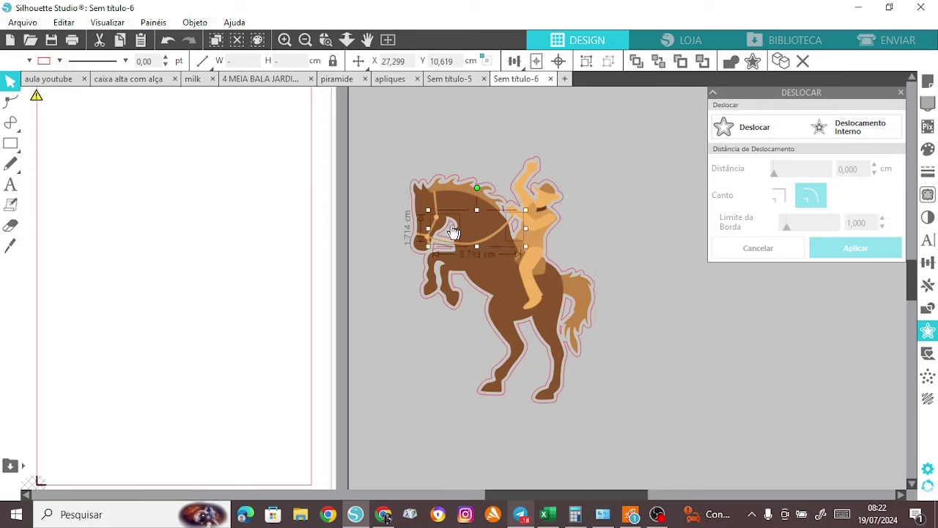
{"action": "key", "text": "Escape"}
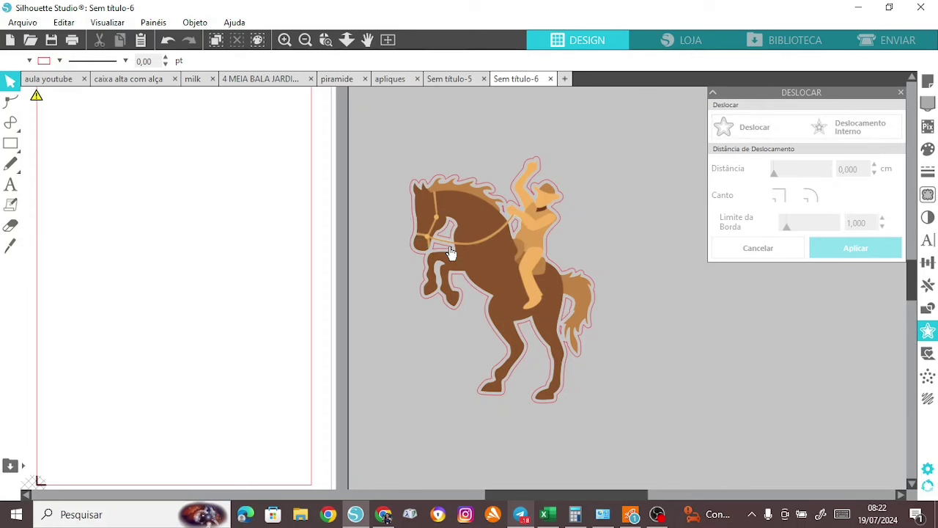
{"action": "right_click", "coordinate": [584, 357]}
{"action": "left_click", "coordinate": [639, 284]}
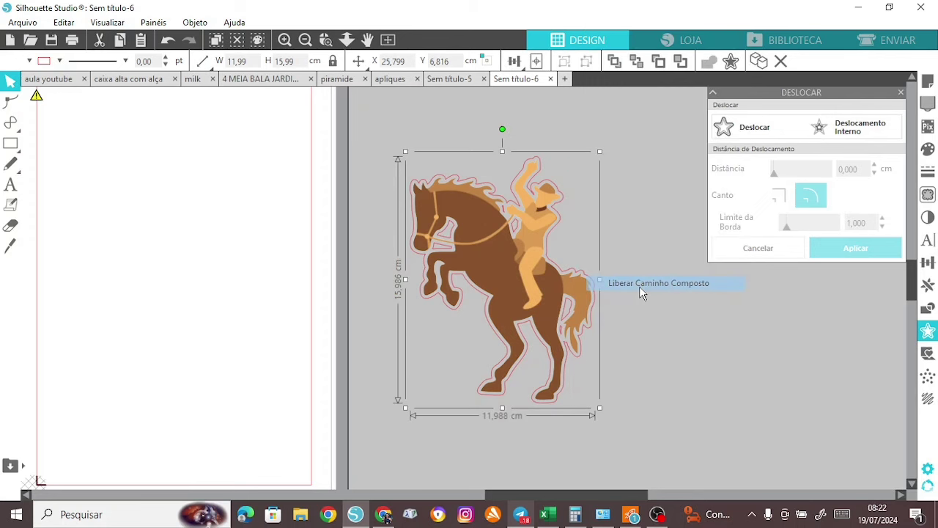
{"action": "left_click", "coordinate": [562, 408]}
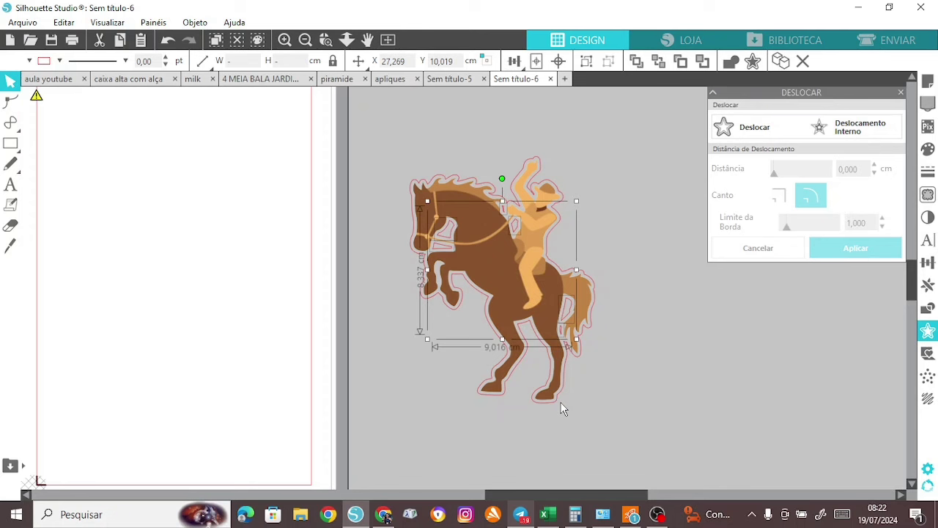
{"action": "left_click", "coordinate": [562, 407]}
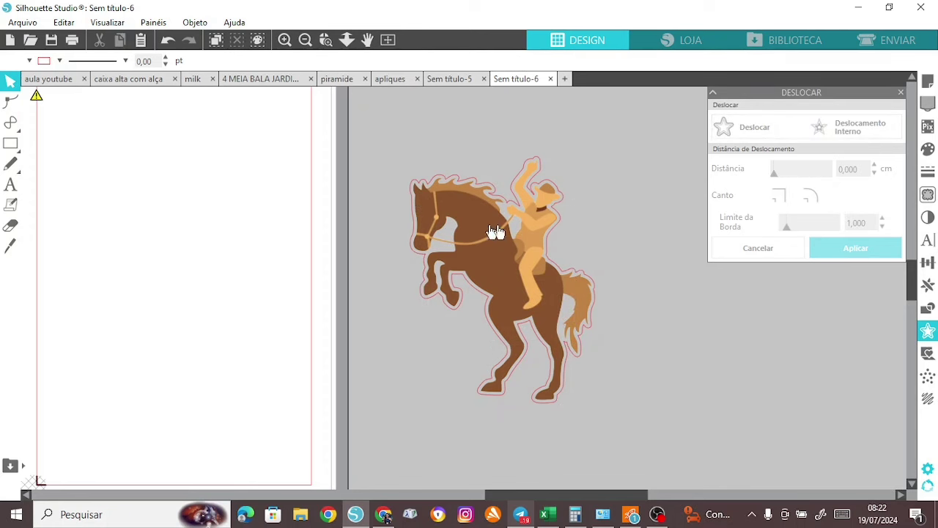
- Apply a second outward offset of 0,200 cm around the cowboy's existing offset outline
{"action": "left_click", "coordinate": [597, 327]}
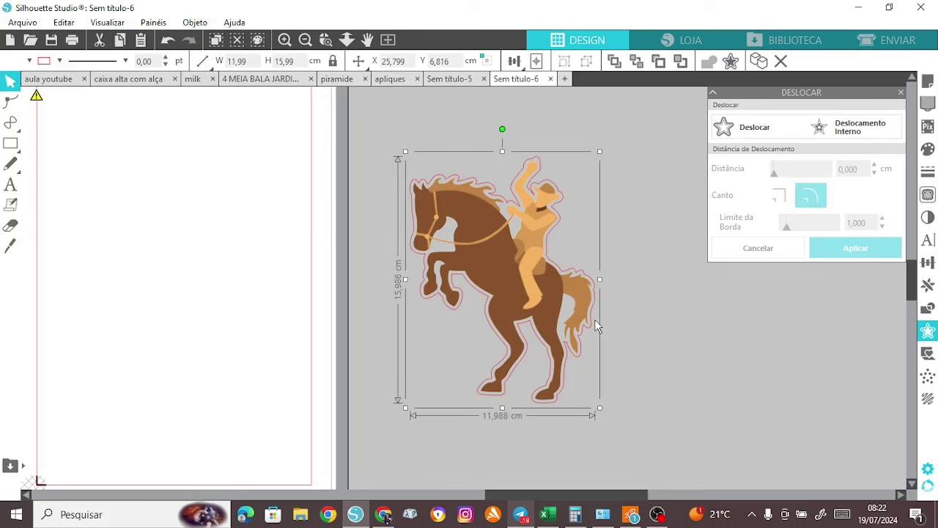
{"action": "left_click", "coordinate": [770, 138]}
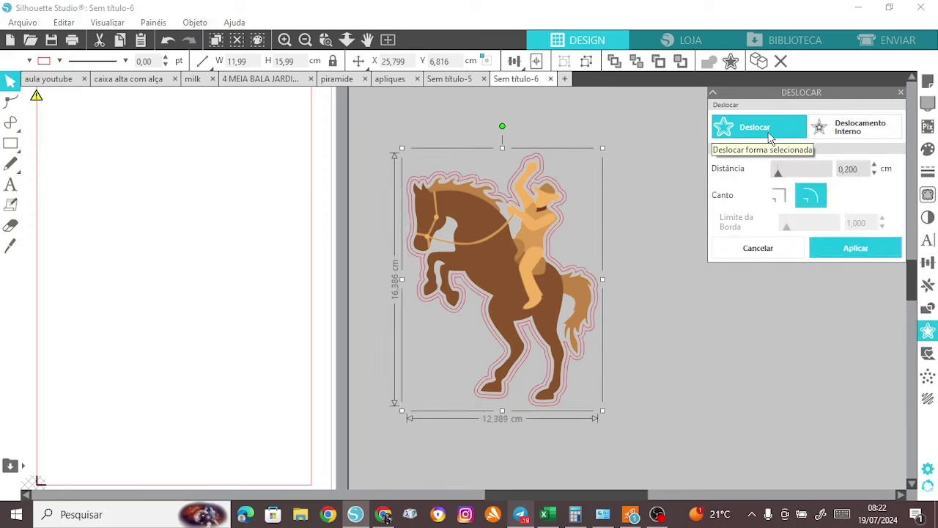
{"action": "left_click", "coordinate": [851, 249]}
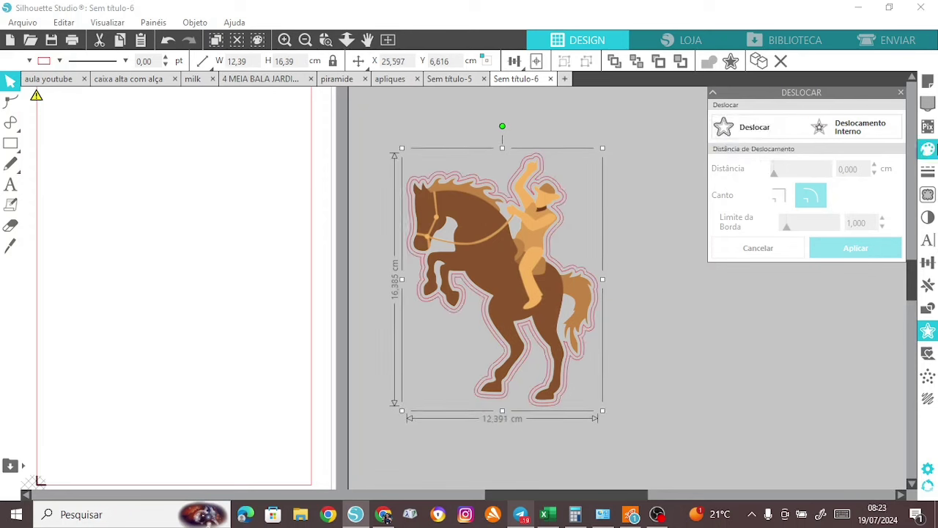
- Fill the cowboy's outer outline with gold CCA434 and its inner outline with pale yellow
{"action": "left_click", "coordinate": [928, 149]}
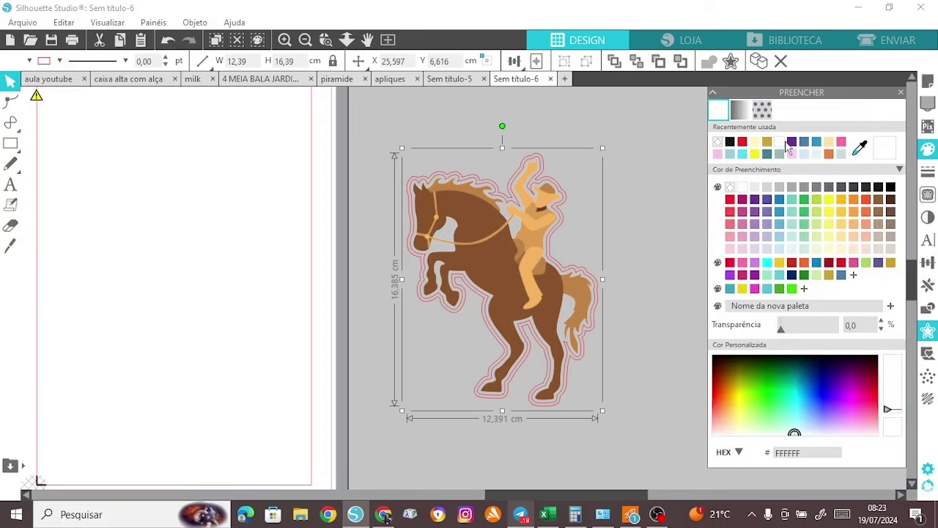
{"action": "left_click", "coordinate": [768, 144]}
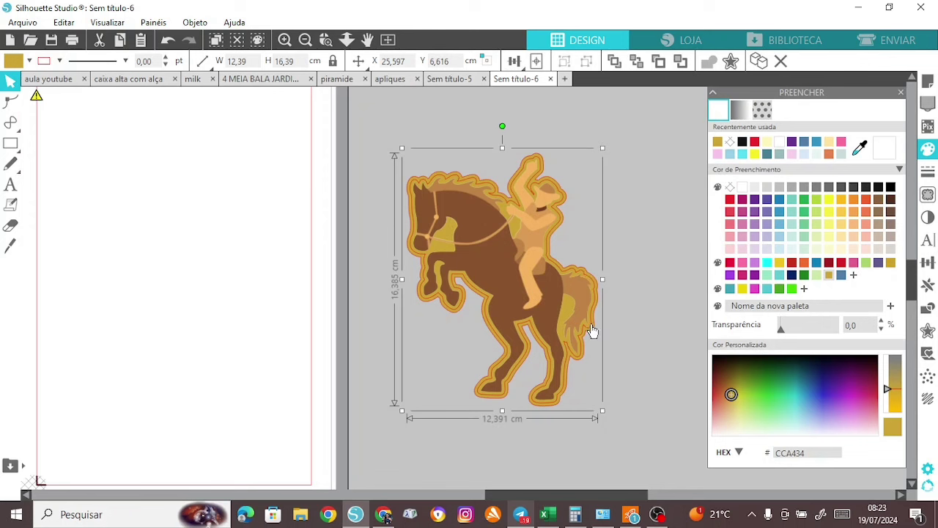
{"action": "left_click", "coordinate": [555, 409]}
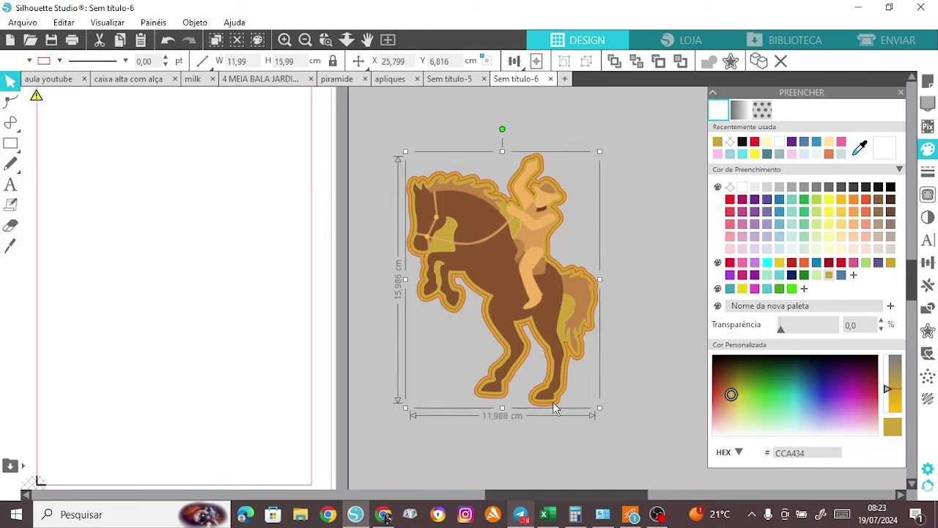
{"action": "left_click", "coordinate": [768, 145]}
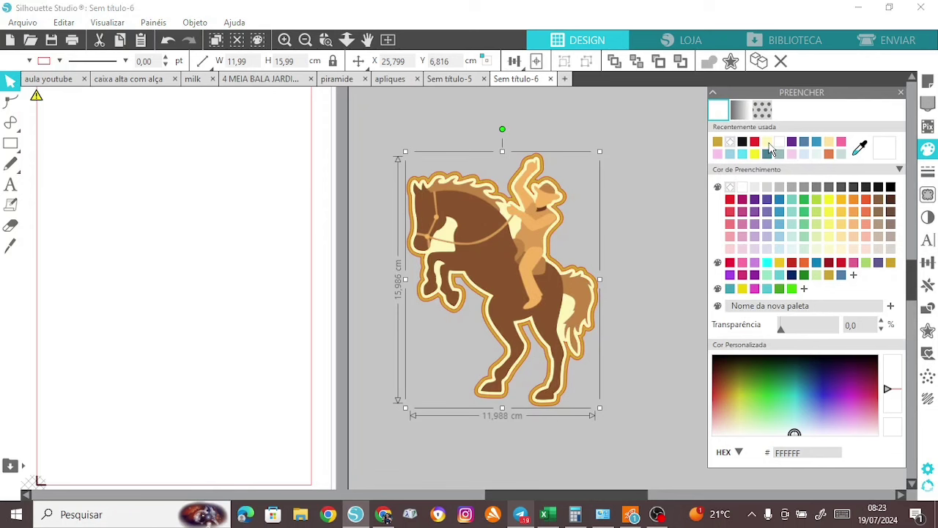
{"action": "left_click", "coordinate": [628, 242]}
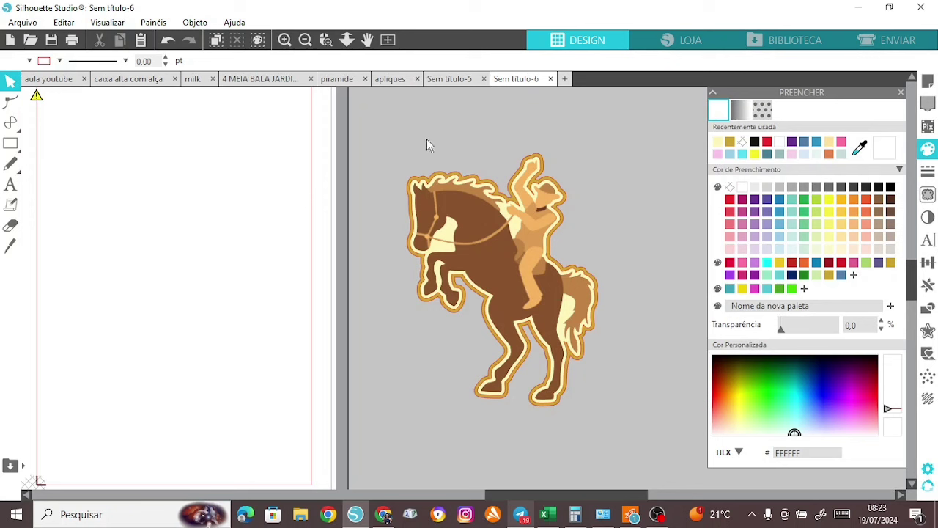
- Group the cowboy image with its two filled outlines and move the group slightly up and toward the page
{"action": "left_click", "coordinate": [546, 386]}
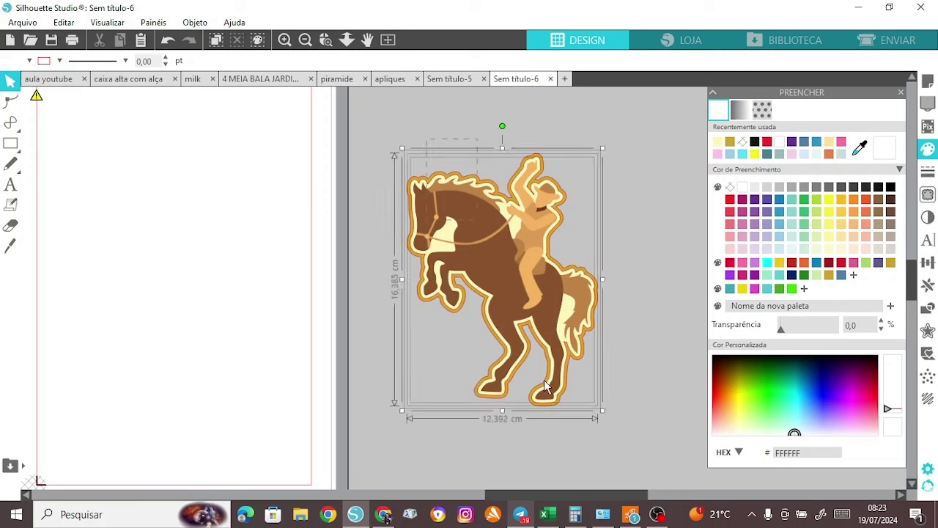
{"action": "right_click", "coordinate": [546, 307]}
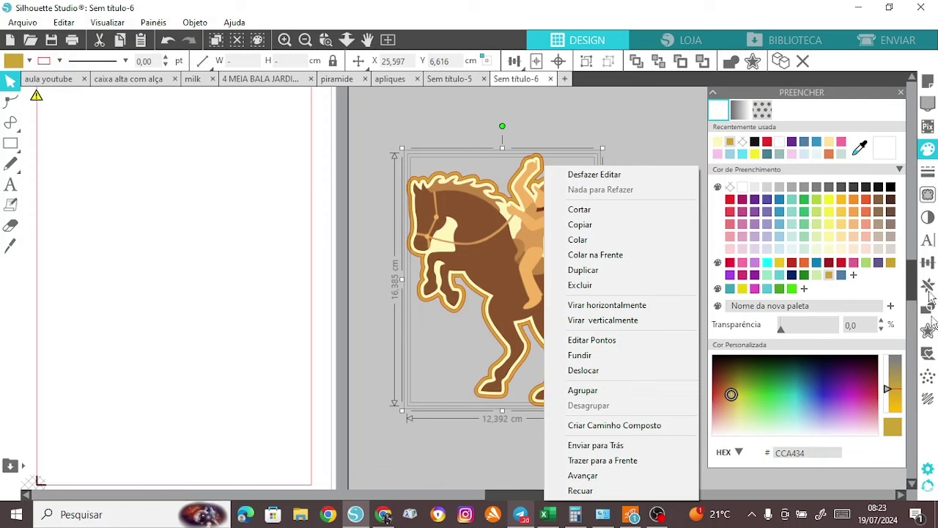
{"action": "left_click", "coordinate": [610, 393]}
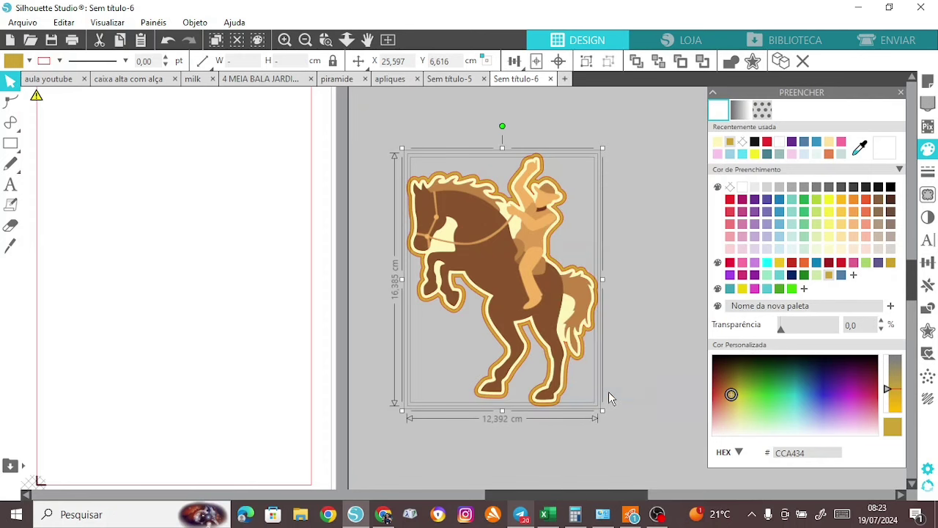
{"action": "left_click_drag", "start_coordinate": [477, 287], "coordinate": [440, 260]}
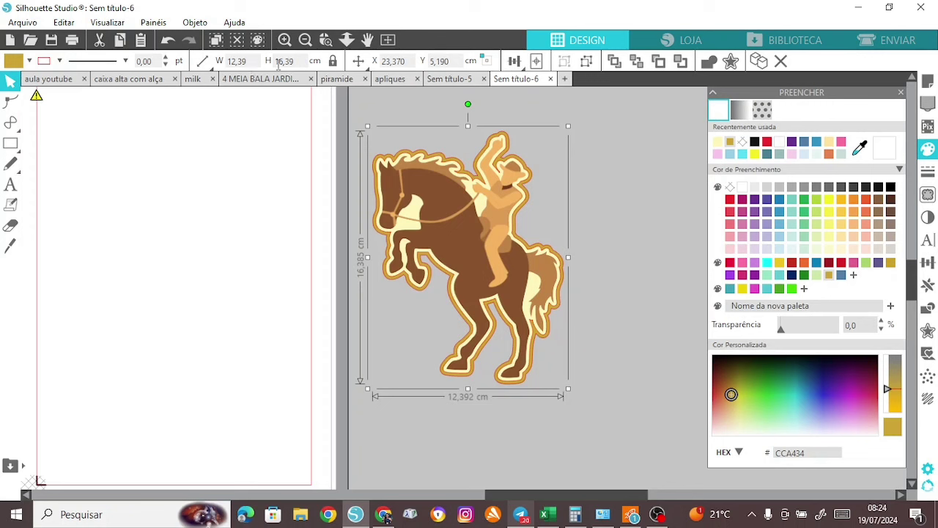
- Unlock the cowboy group's aspect ratio and ungroup it into the image and its outlines
{"action": "left_click", "coordinate": [334, 63]}
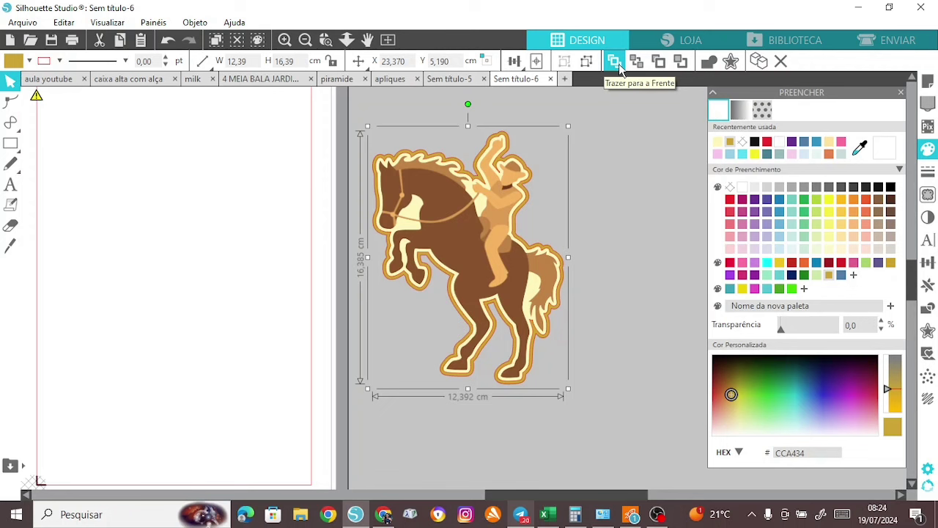
{"action": "right_click", "coordinate": [532, 152]}
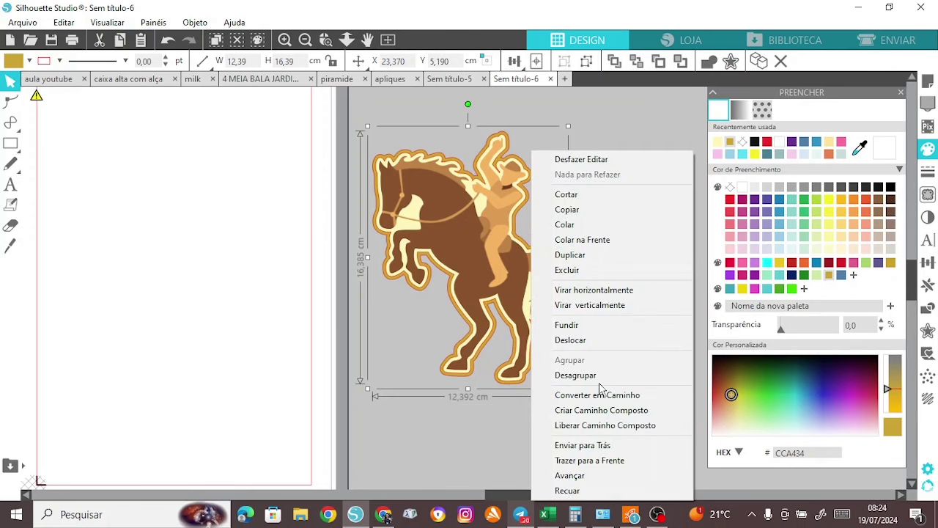
{"action": "left_click", "coordinate": [600, 377]}
{"action": "left_click", "coordinate": [628, 348]}
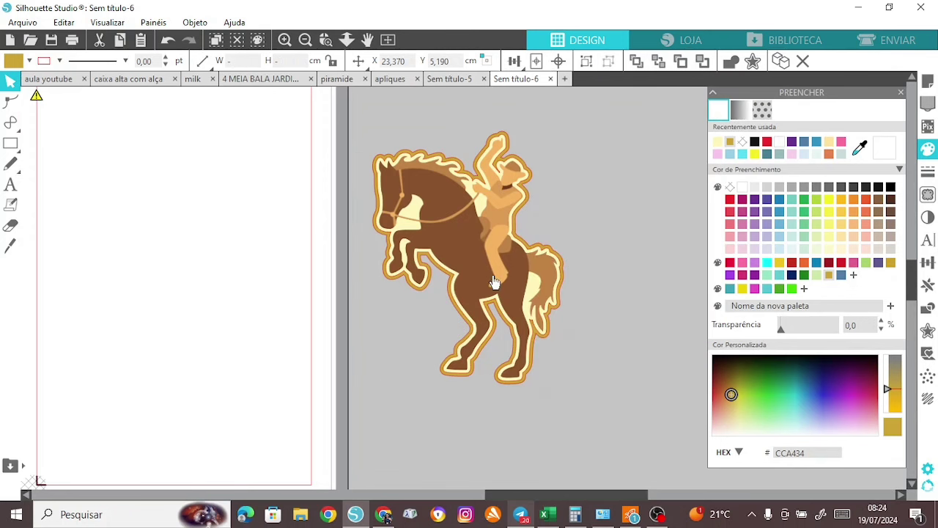
- Send the cowboy image behind its filled outlines and bring it back to the front
{"action": "left_click", "coordinate": [495, 282]}
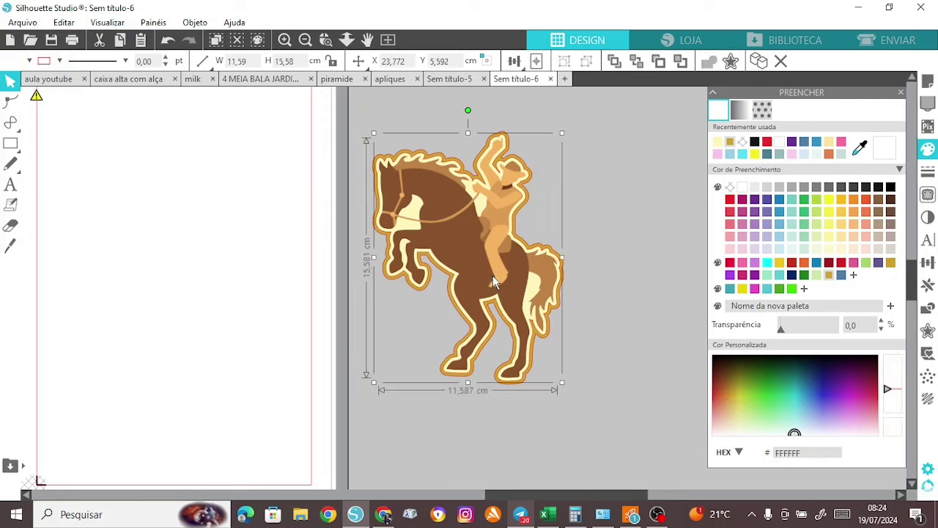
{"action": "left_click", "coordinate": [637, 63]}
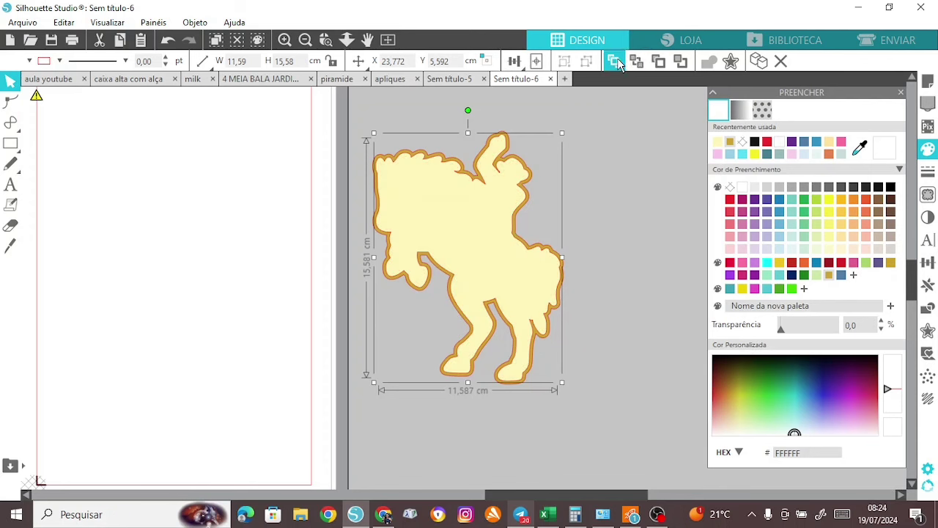
{"action": "left_click", "coordinate": [616, 63]}
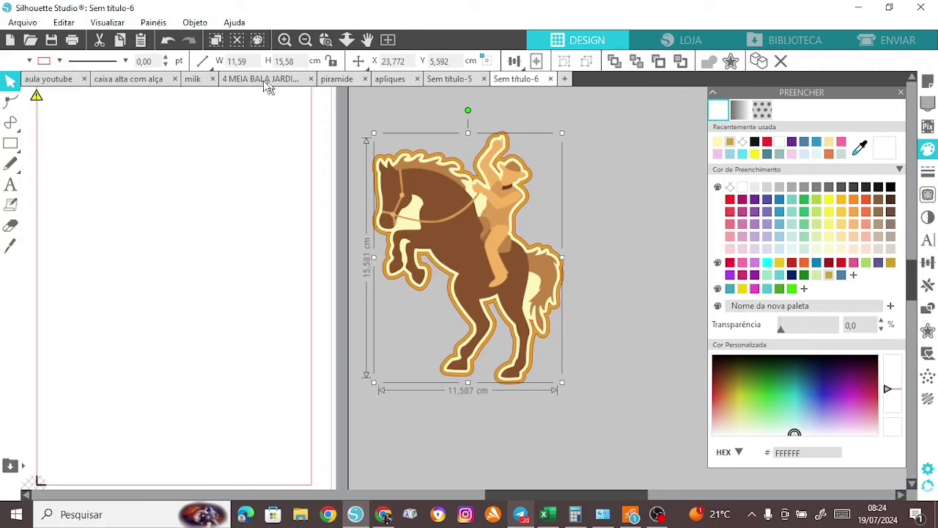
- Undo the stacking order, ungrouping, move and grouping changes made to the cowboy design
{"action": "left_click", "coordinate": [169, 44]}
{"action": "left_click", "coordinate": [168, 44]}
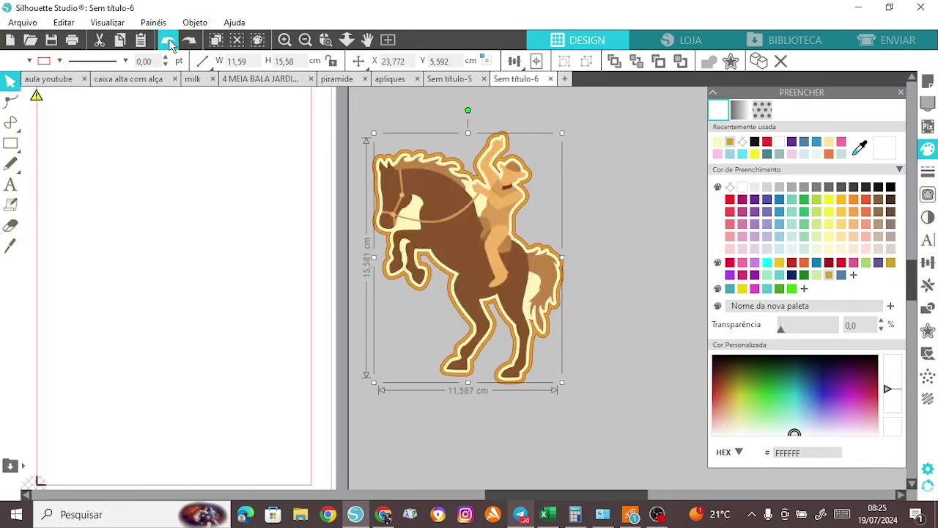
{"action": "left_click", "coordinate": [168, 44]}
{"action": "left_click", "coordinate": [169, 44]}
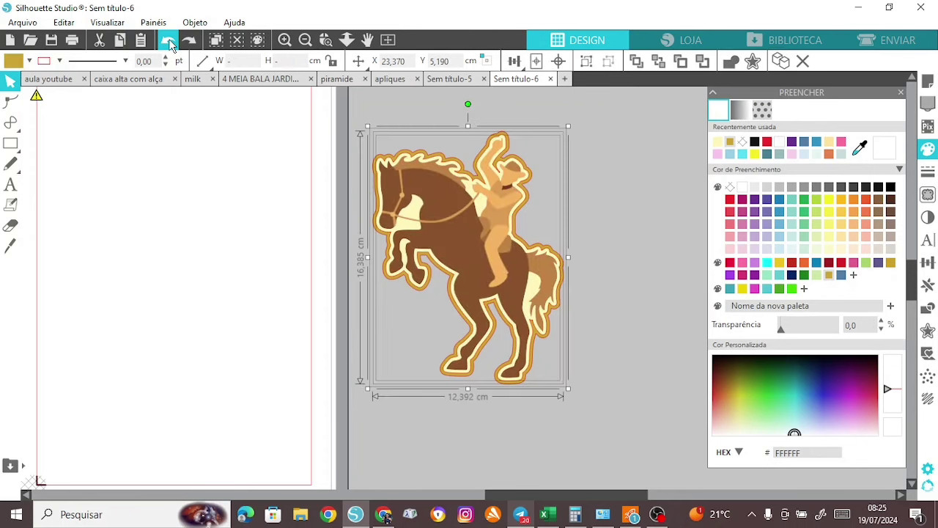
{"action": "left_click", "coordinate": [168, 44]}
{"action": "left_click", "coordinate": [169, 44]}
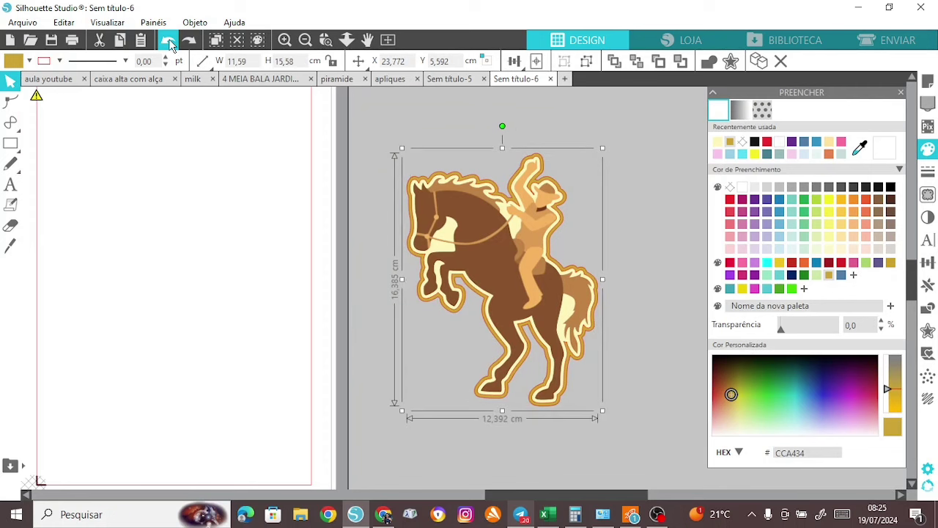
{"action": "left_click", "coordinate": [169, 43]}
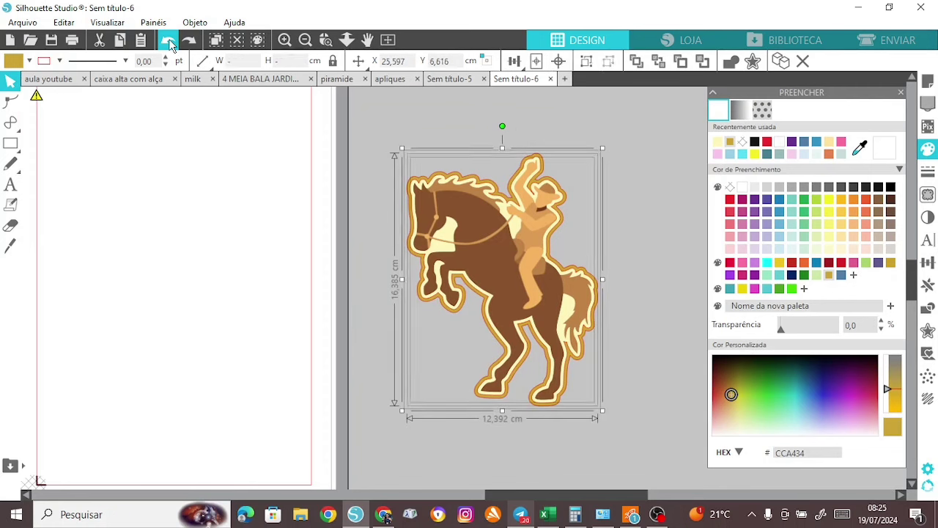
{"action": "left_click", "coordinate": [169, 44]}
- Redo all the undone changes to the cowboy design and deselect it
{"action": "left_click", "coordinate": [189, 41]}
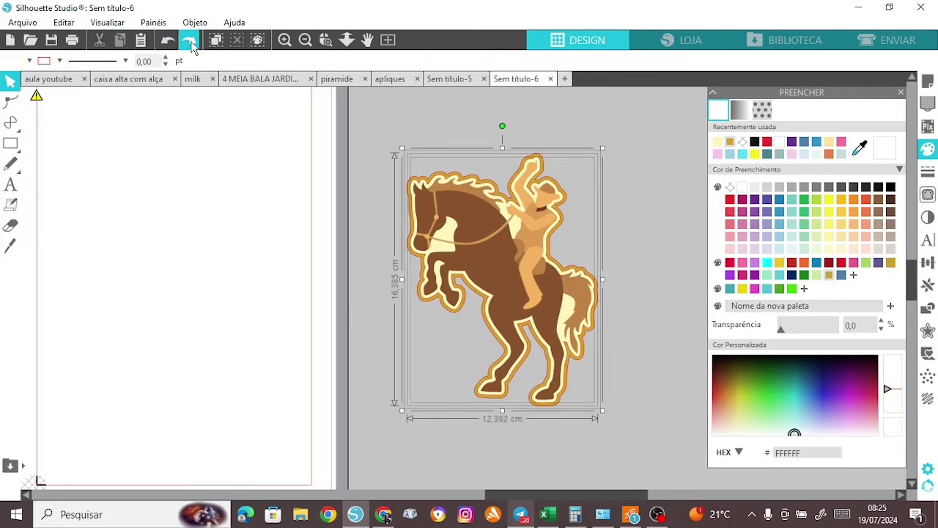
{"action": "left_click", "coordinate": [189, 41]}
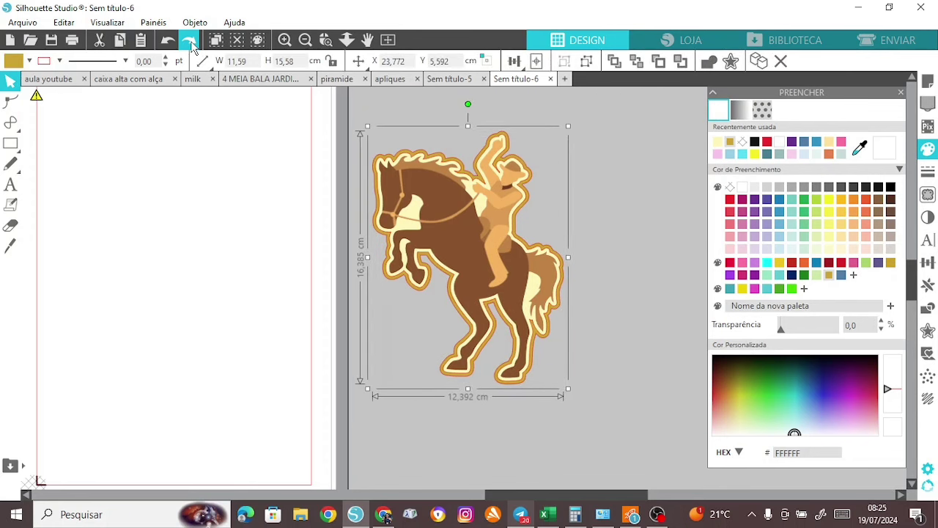
{"action": "left_click", "coordinate": [189, 41]}
{"action": "left_click", "coordinate": [189, 41]}
{"action": "left_click", "coordinate": [190, 41]}
{"action": "left_click", "coordinate": [190, 41]}
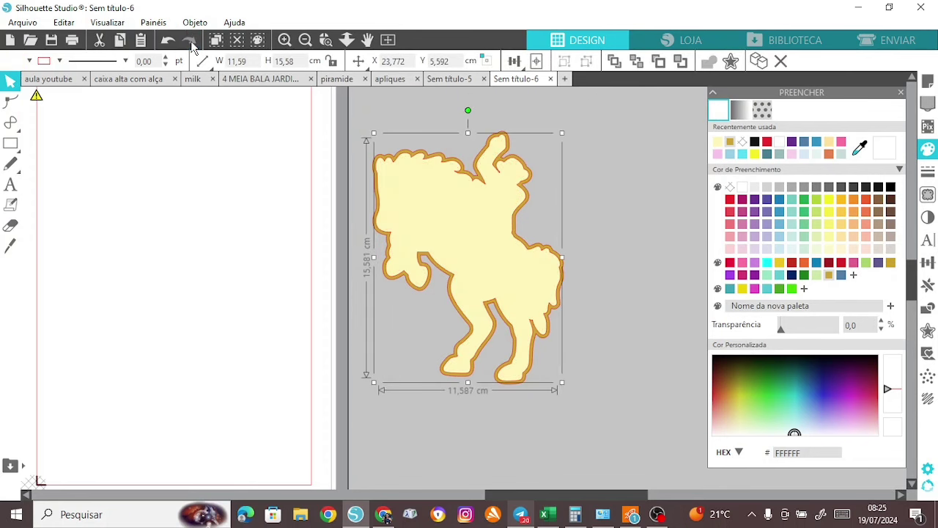
{"action": "left_click", "coordinate": [556, 109]}
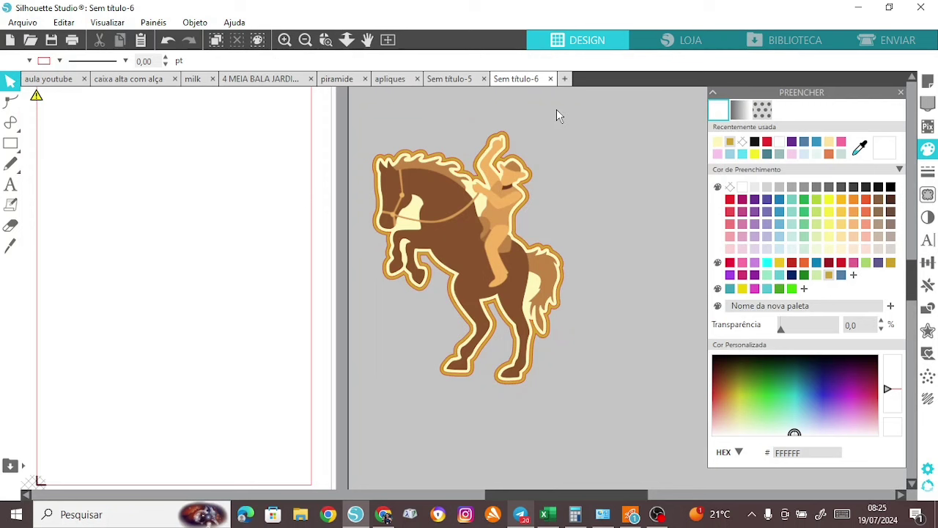
{"action": "left_click", "coordinate": [307, 40]}
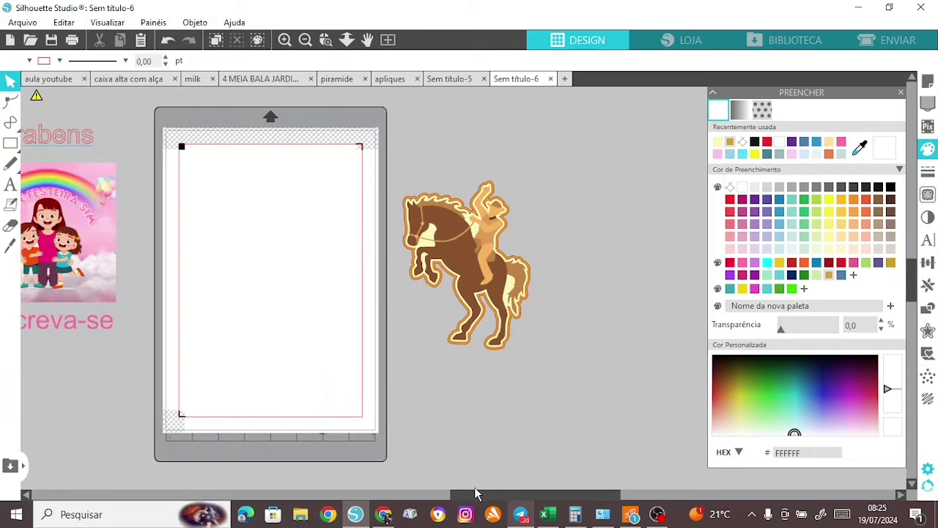
{"action": "left_click_drag", "start_coordinate": [477, 495], "coordinate": [449, 499]}
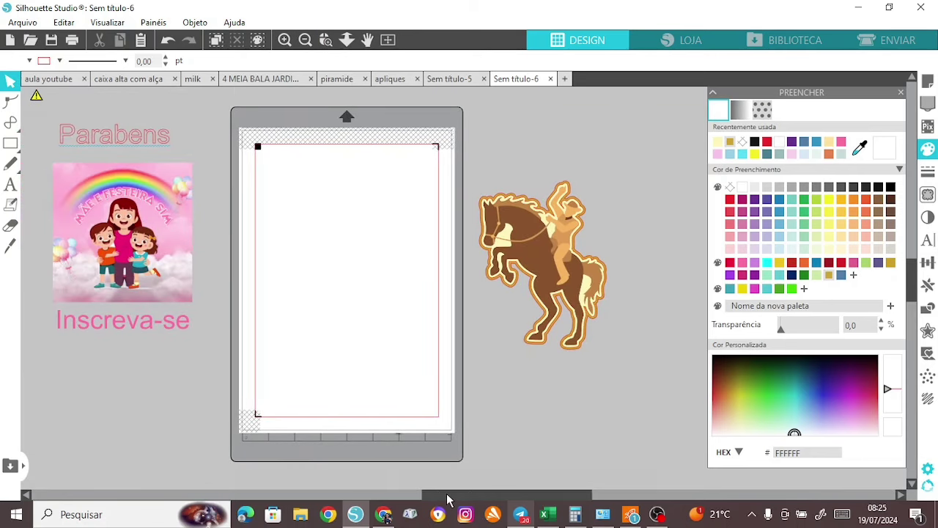